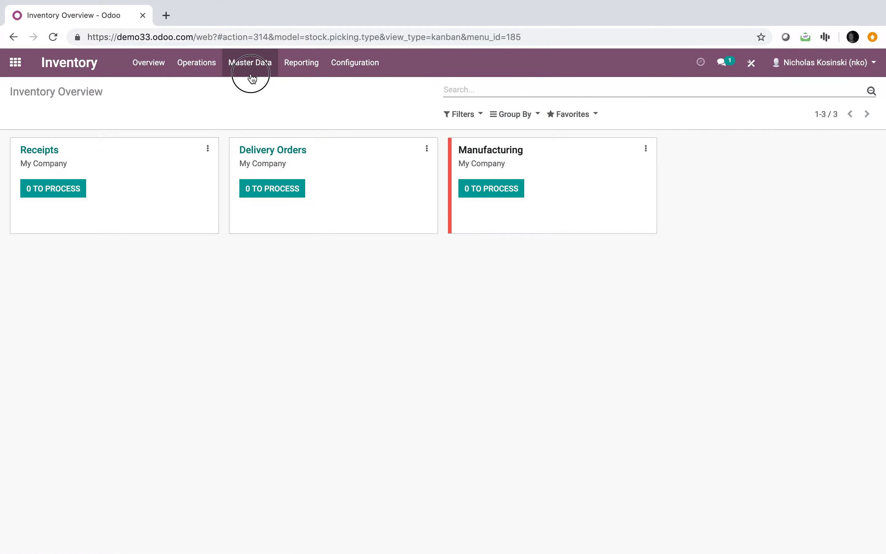
Open the Kit product from the inventory product list and review its general information and inventory routes.
click(252, 88)
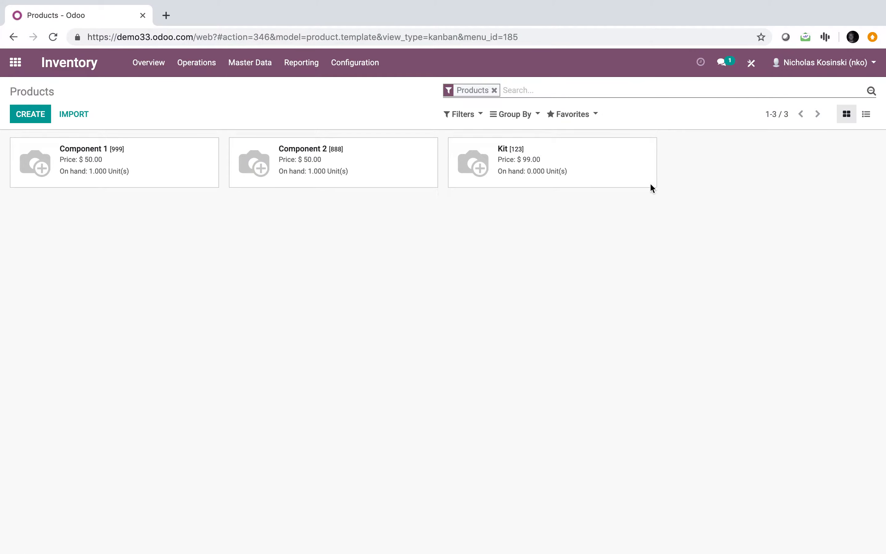
click(564, 169)
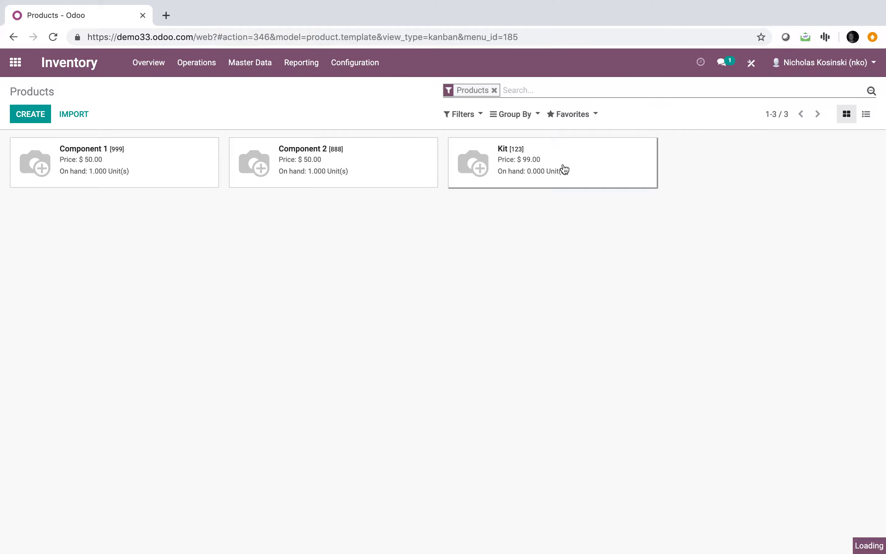
click(217, 338)
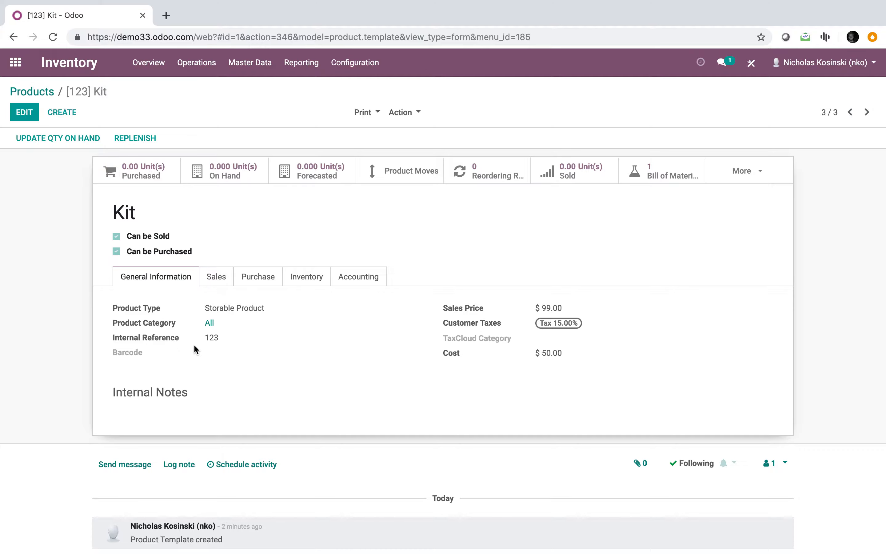
click(302, 289)
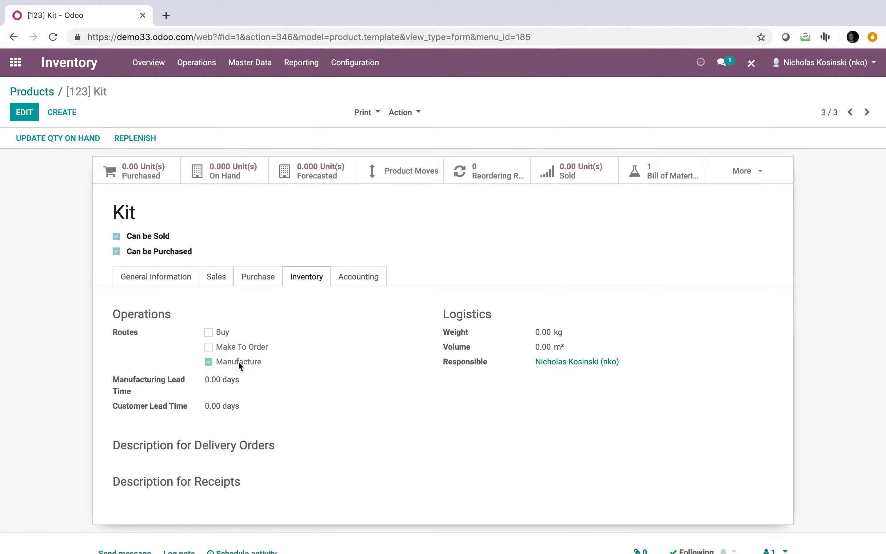
click(164, 287)
Return to the product list, open Component 1 and review its internal reference and inventory routes.
click(40, 92)
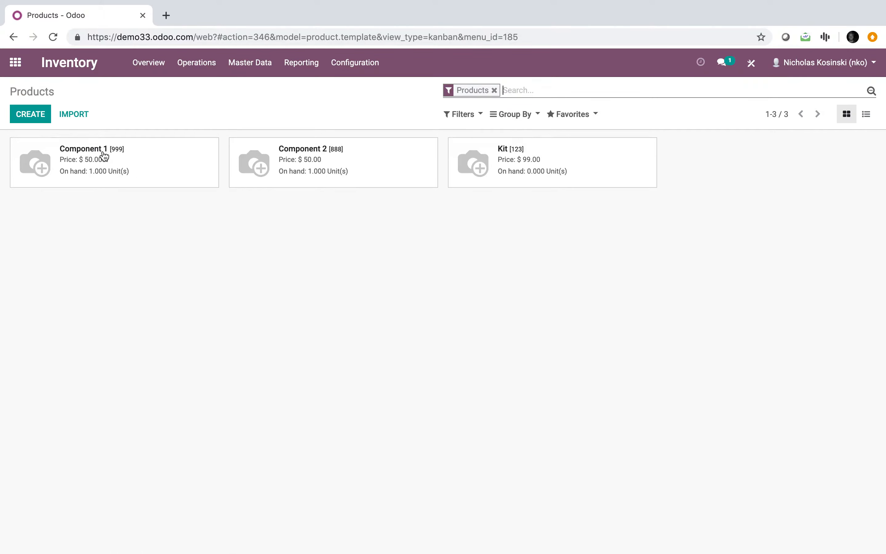
click(162, 165)
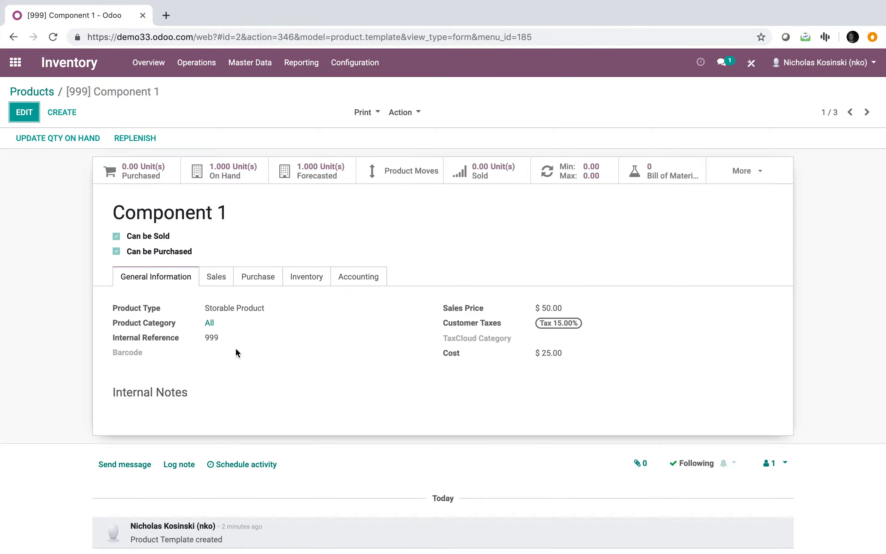
drag(207, 339, 214, 338)
click(310, 286)
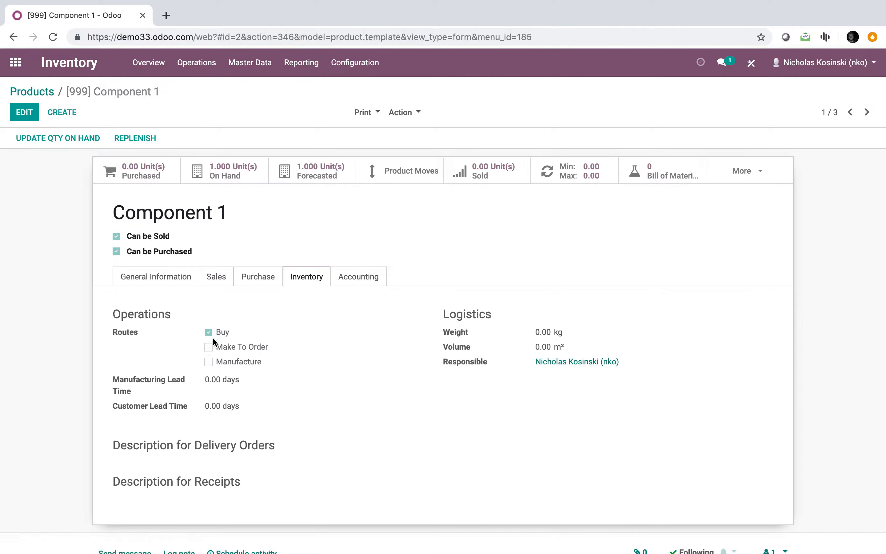
click(172, 282)
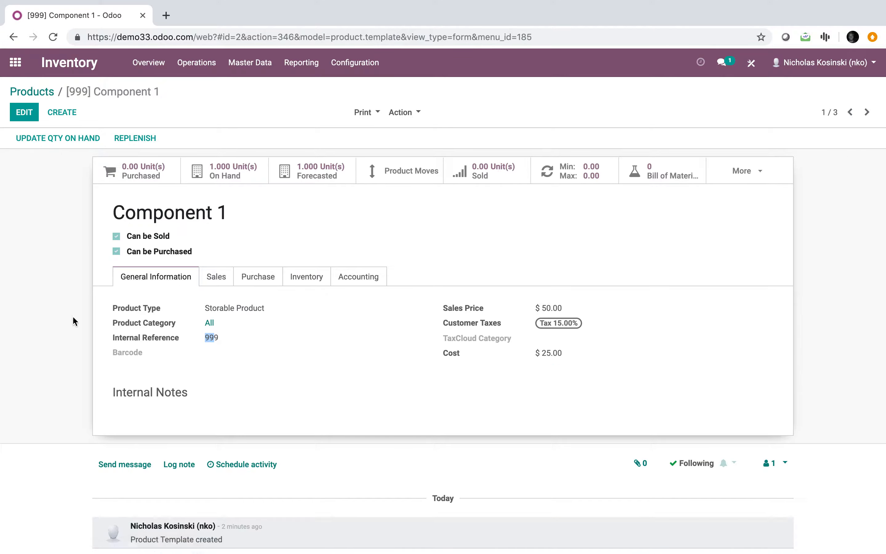
Return to the Kit product and open its bill of materials to examine the listed components.
click(49, 91)
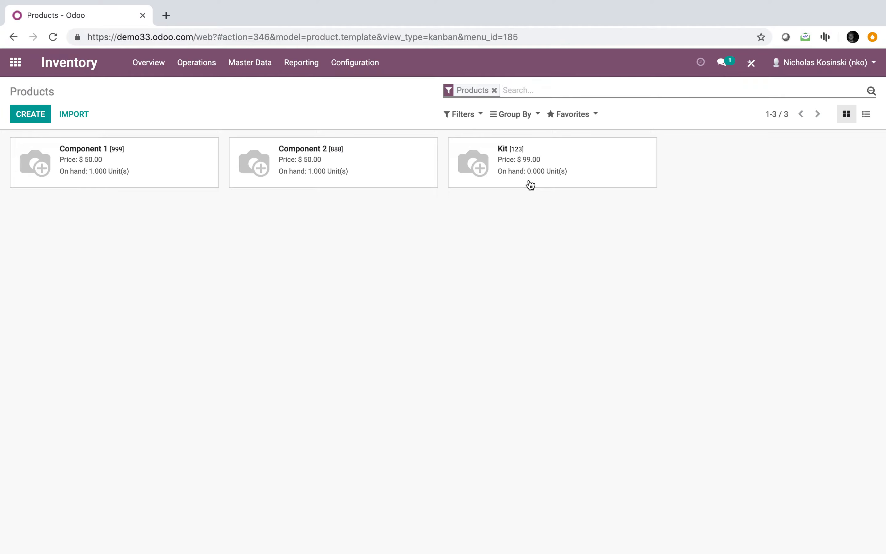
click(513, 150)
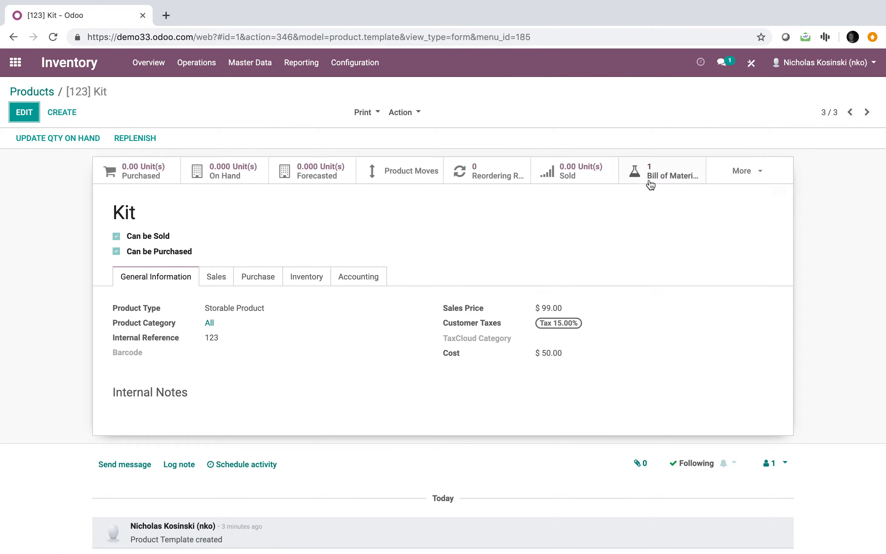
click(660, 177)
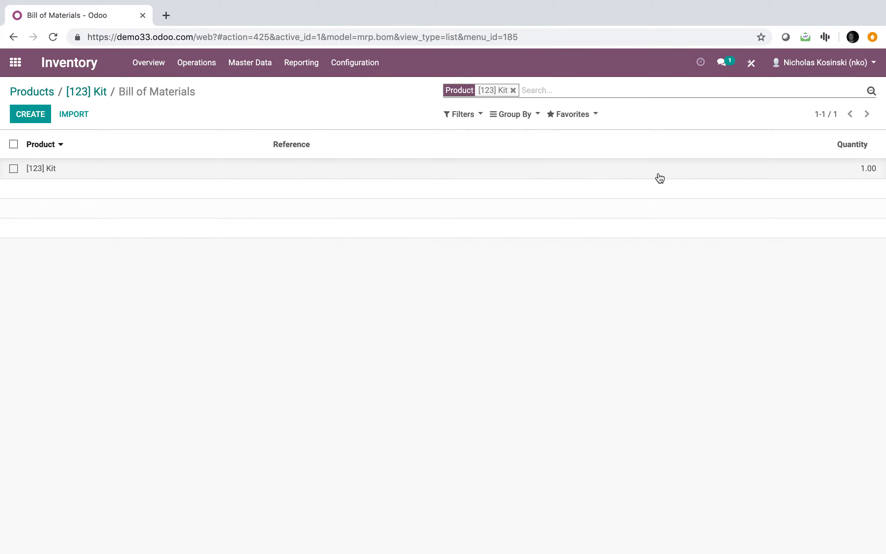
click(226, 173)
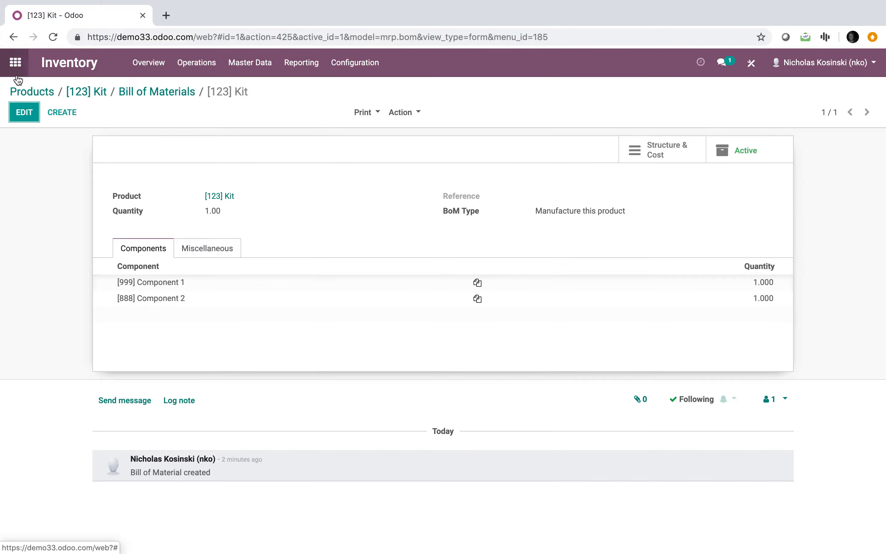
click(27, 70)
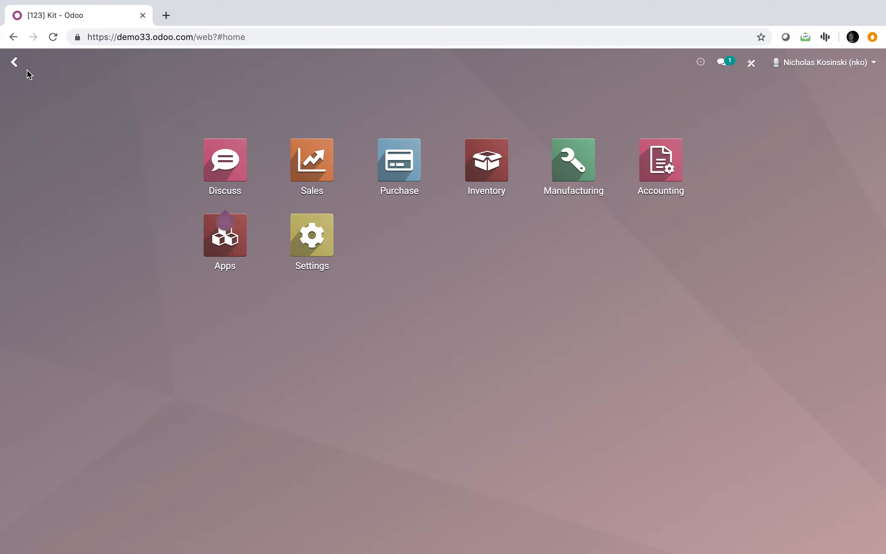
text(p)
click(16, 68)
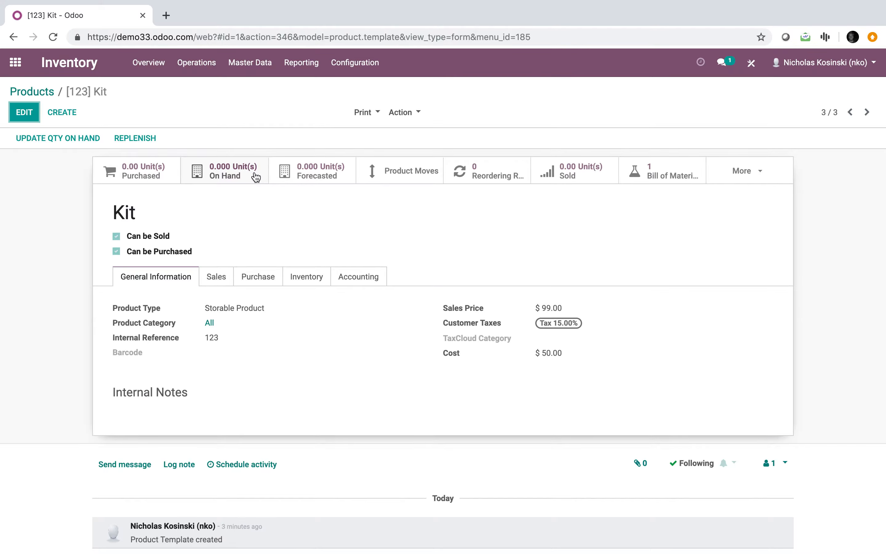
Create a new sales quotation, enter the customer's full name as a new customer, and save it without order lines.
click(15, 62)
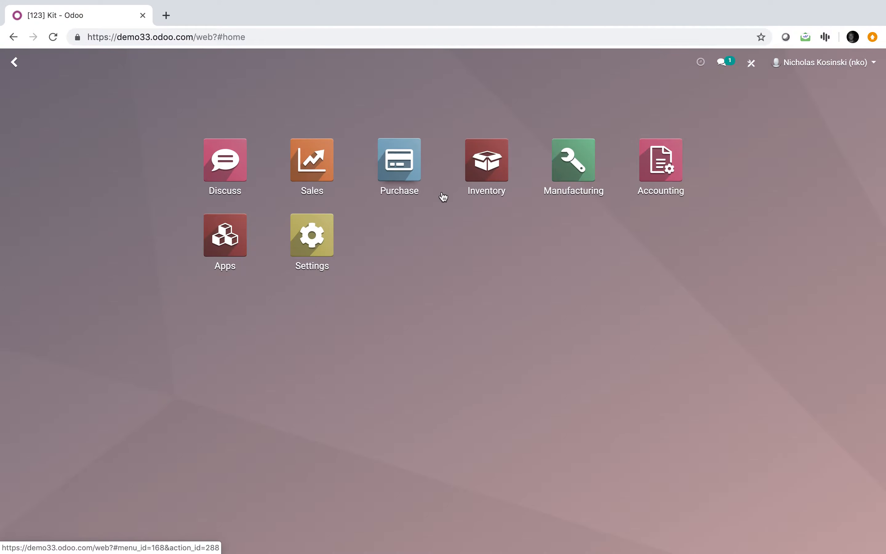
click(324, 187)
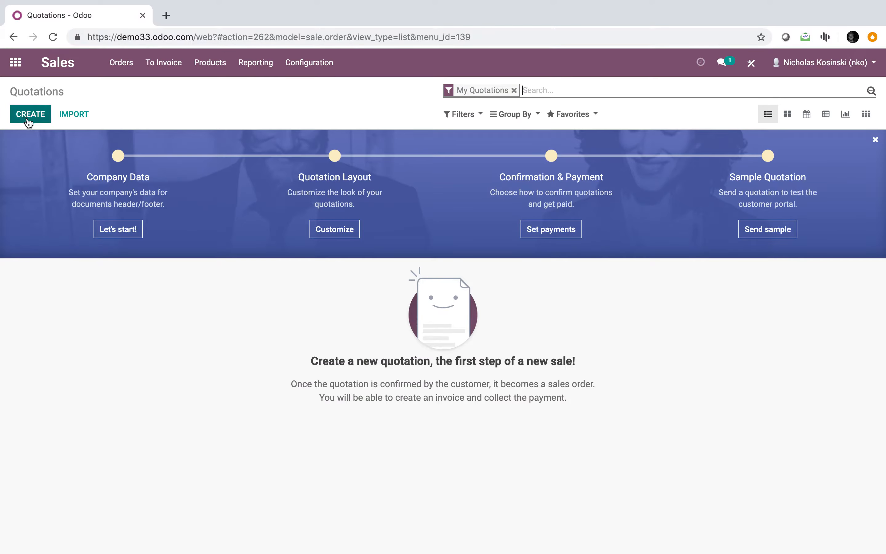
click(28, 121)
text(k)
key(BackSpace)
text(John Doe)
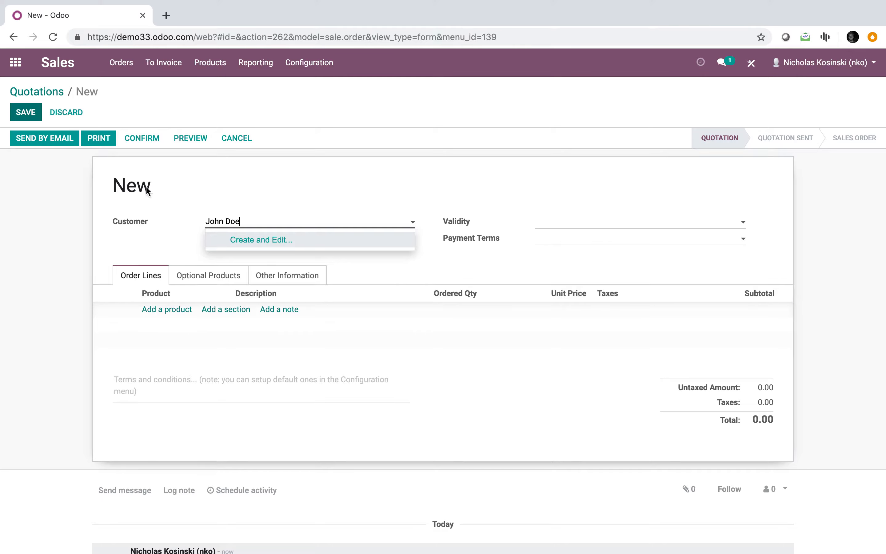
click(287, 240)
click(24, 115)
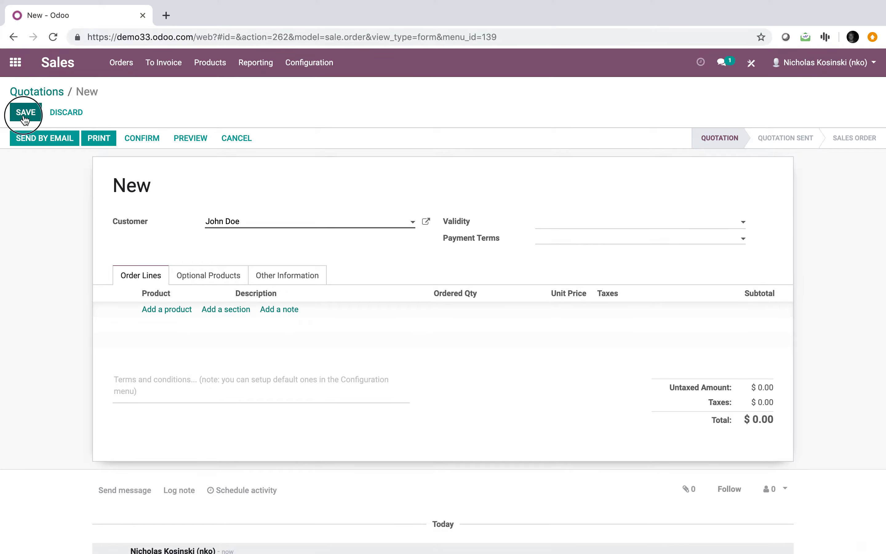
Create and save a reordering rule for the Kit product with minimum and maximum quantities of 0 and a quantity multiple of 1.
click(7, 63)
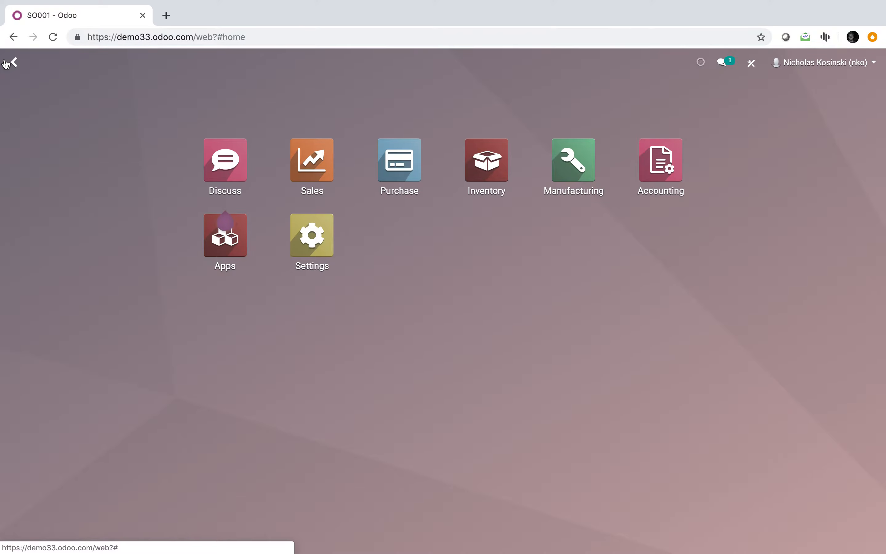
text(prod)
key(Return)
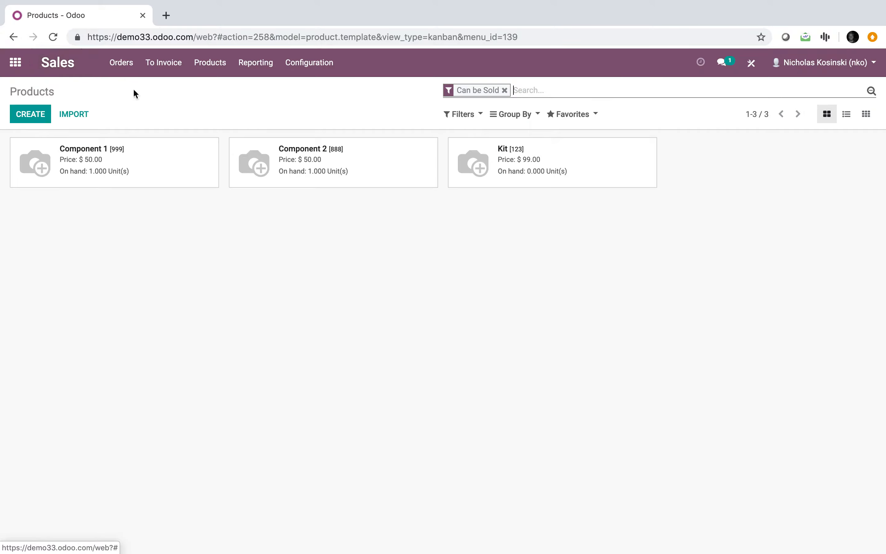
click(500, 151)
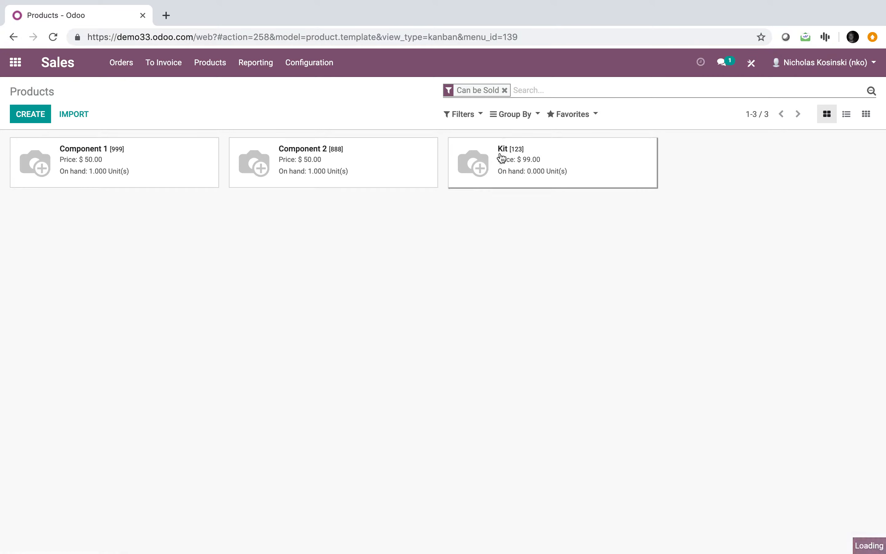
click(491, 174)
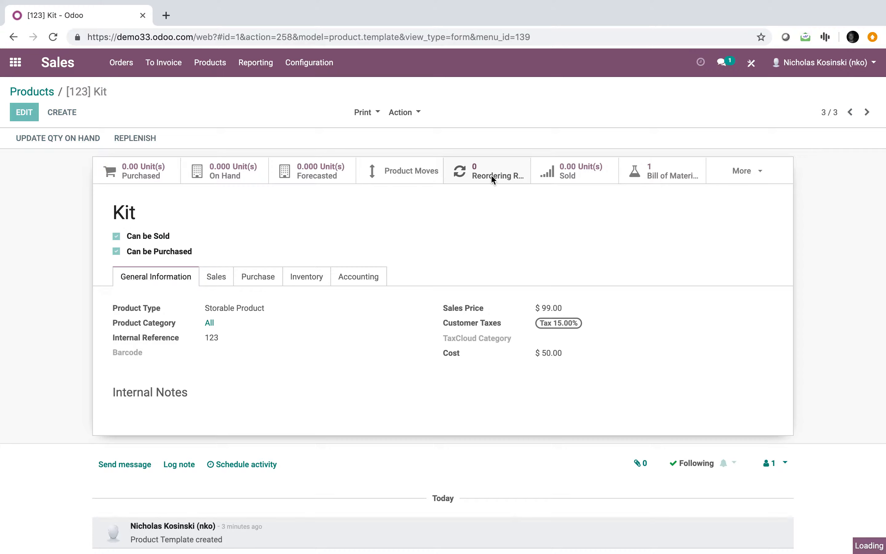
click(30, 113)
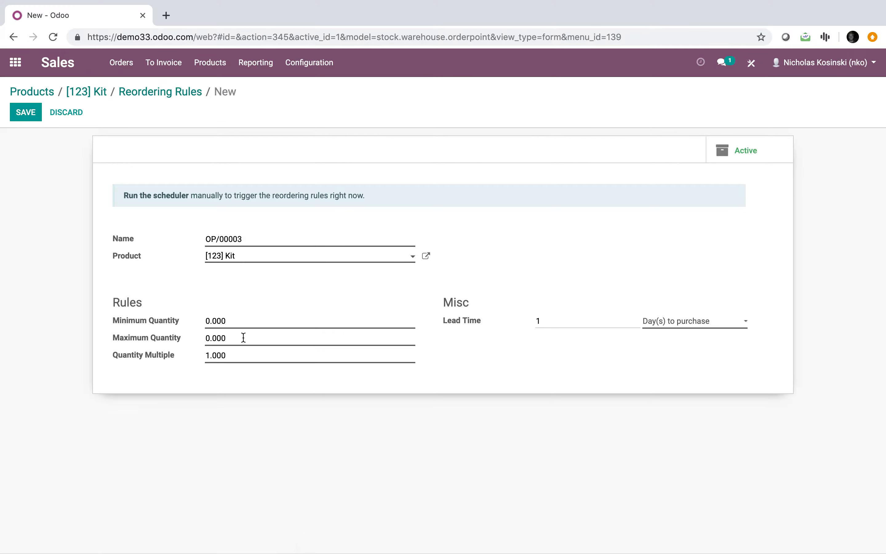
drag(227, 321, 192, 338)
click(227, 424)
click(25, 117)
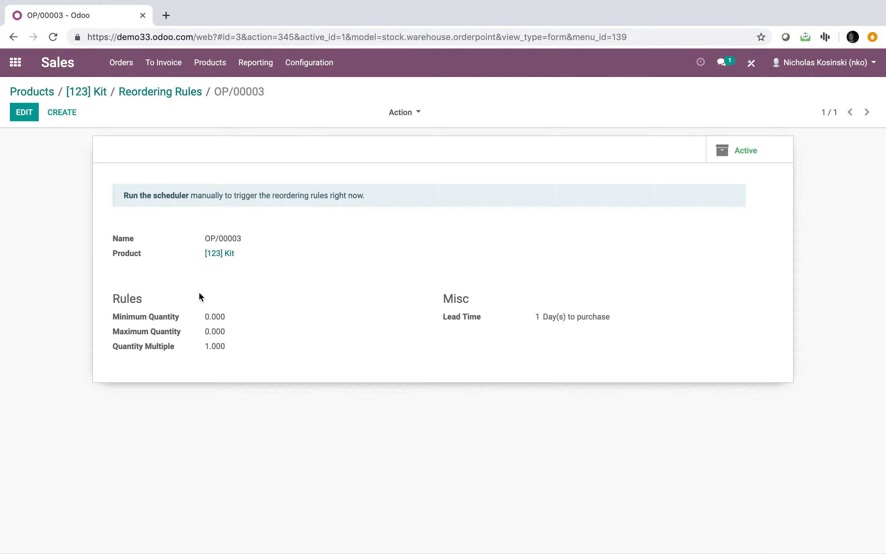
right_click(15, 61)
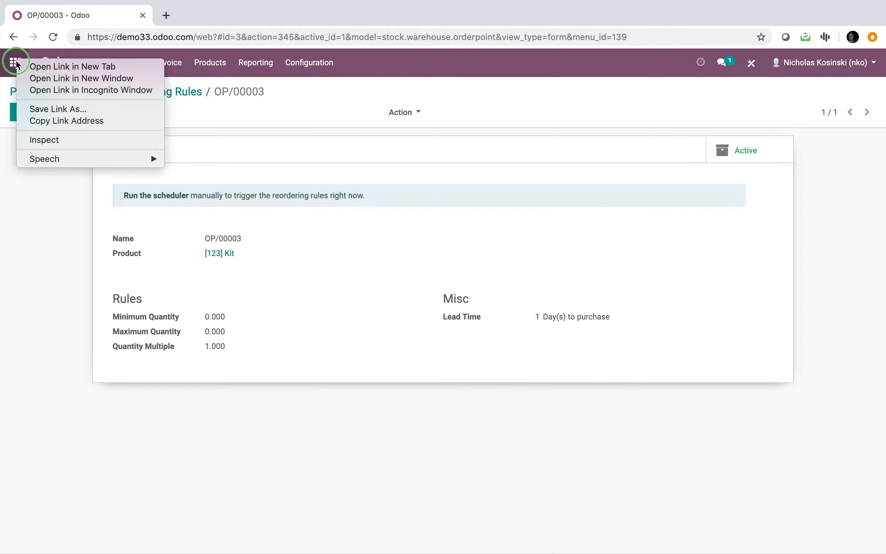
click(10, 183)
click(13, 63)
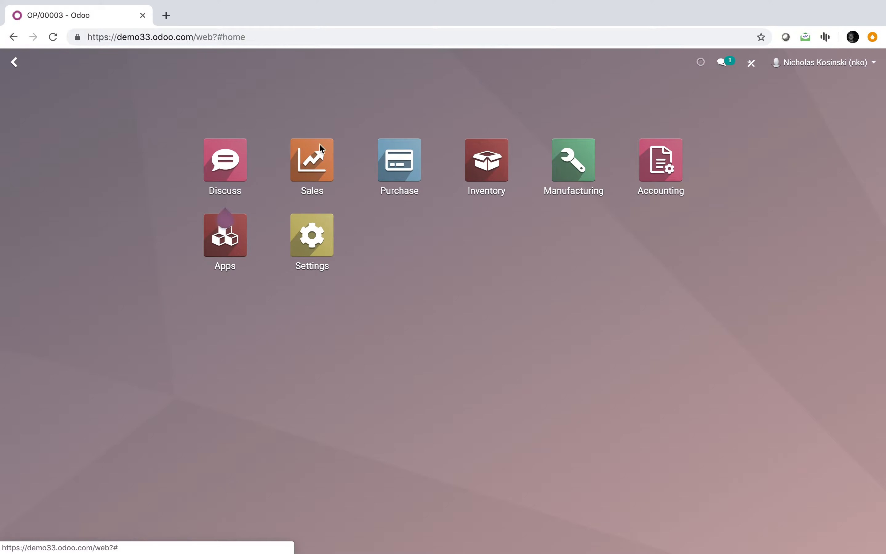
click(571, 171)
click(31, 113)
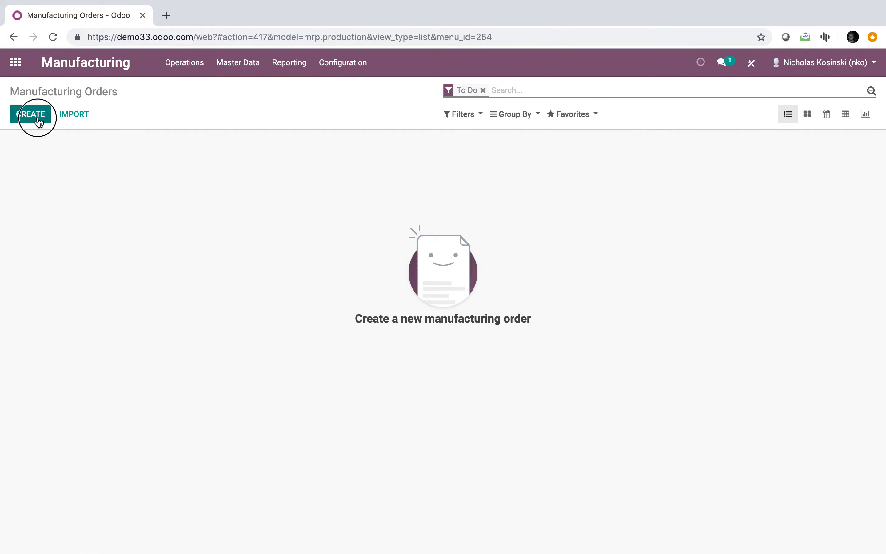
click(239, 228)
click(239, 238)
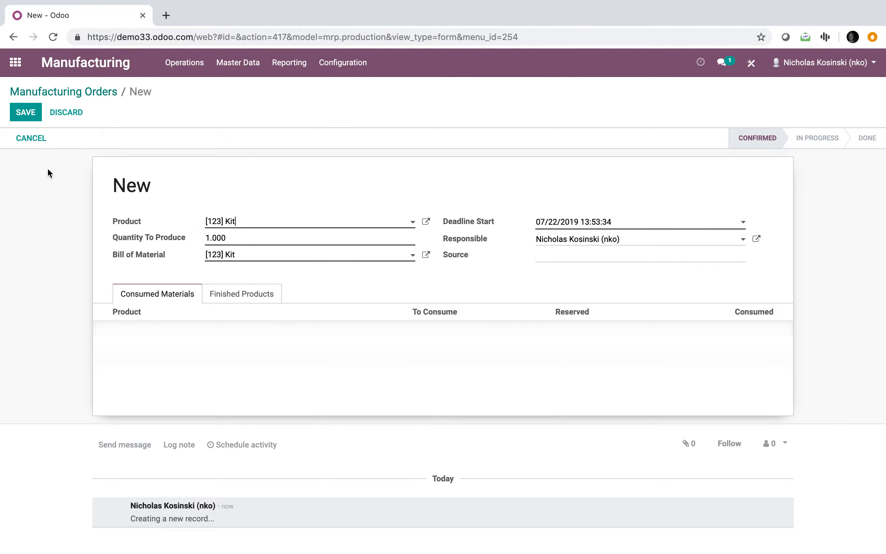
click(67, 112)
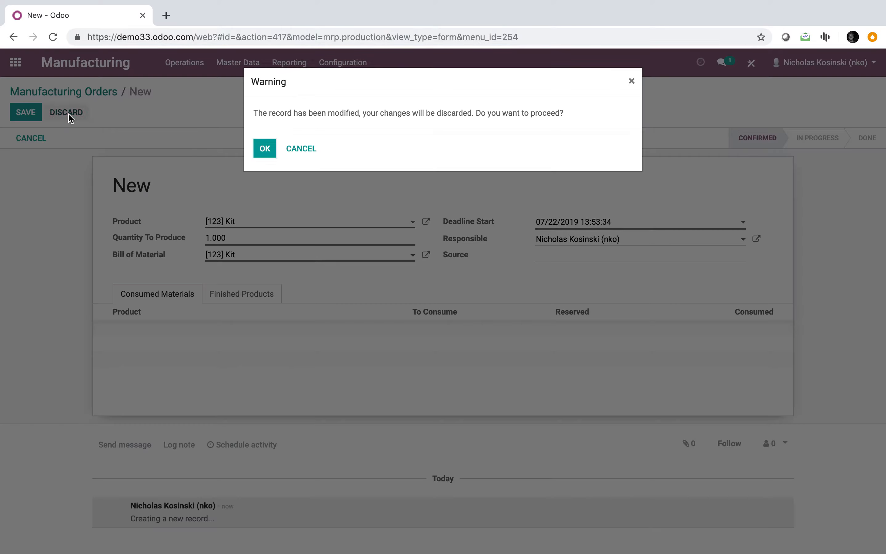
click(262, 157)
Open quotation SO001, add an order line for one Kit, acknowledge the inventory warning, and save the quotation.
click(15, 62)
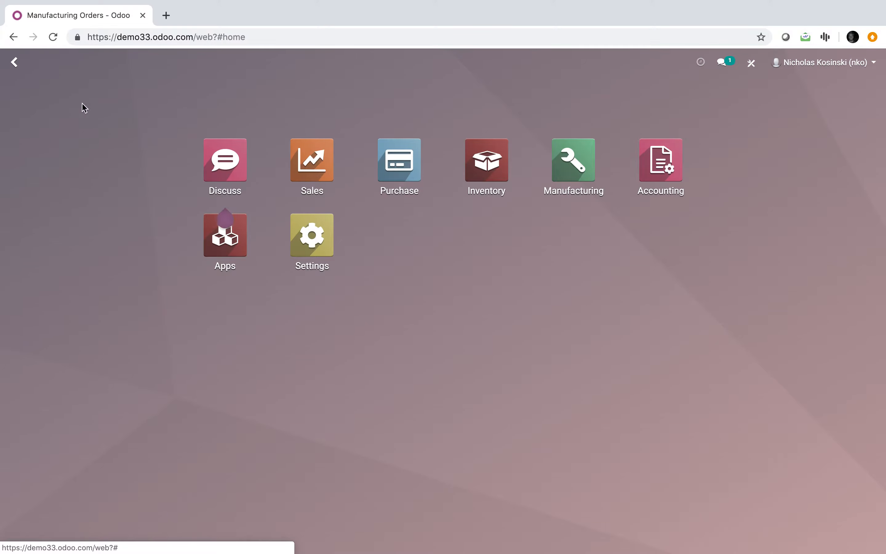
click(312, 160)
click(222, 296)
click(28, 111)
click(157, 315)
text(ki)
click(175, 329)
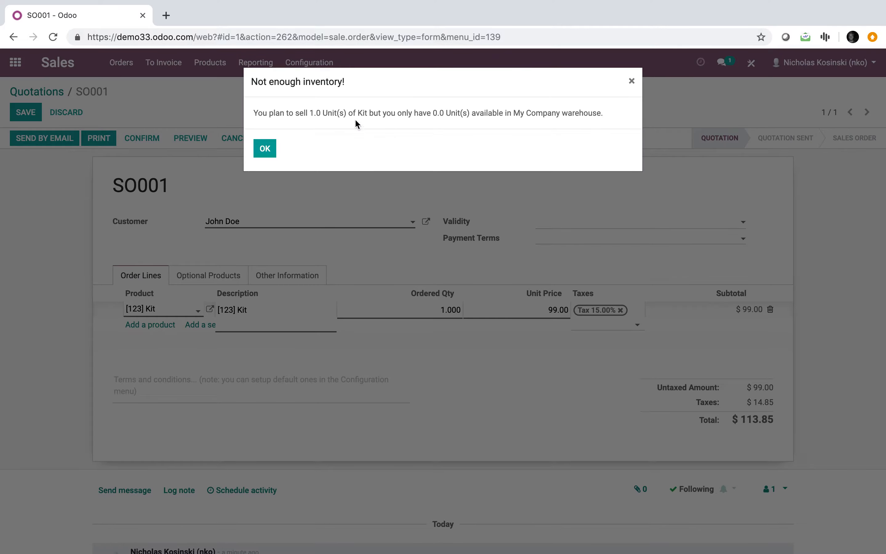
click(265, 150)
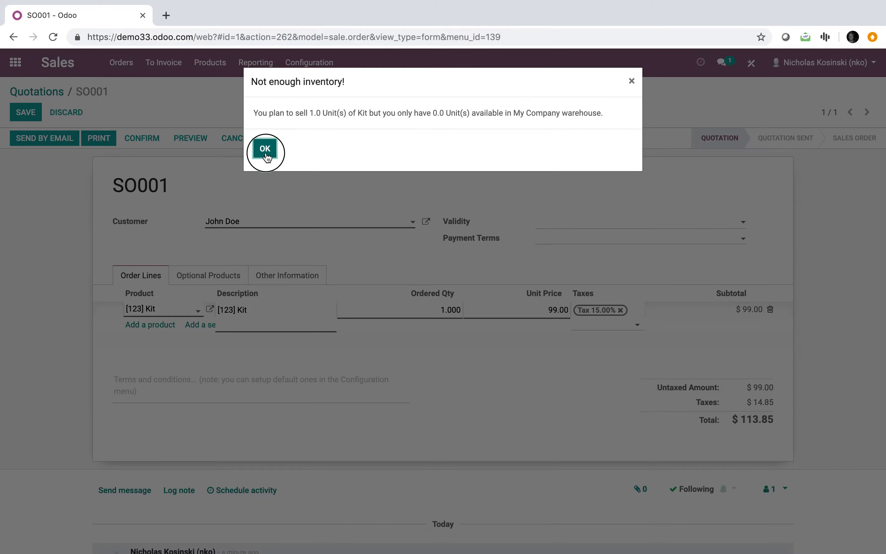
click(25, 112)
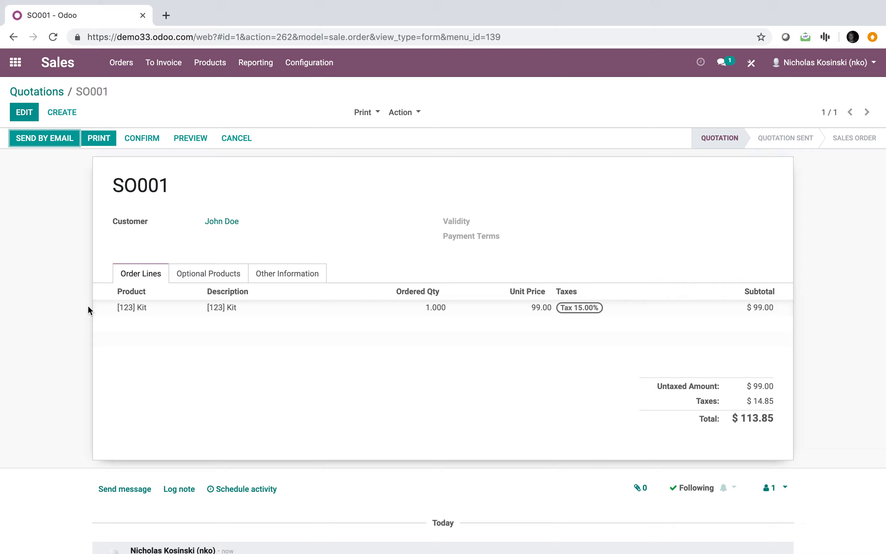
Confirm quotation SO001 as a sales order and open its delivery order.
click(142, 137)
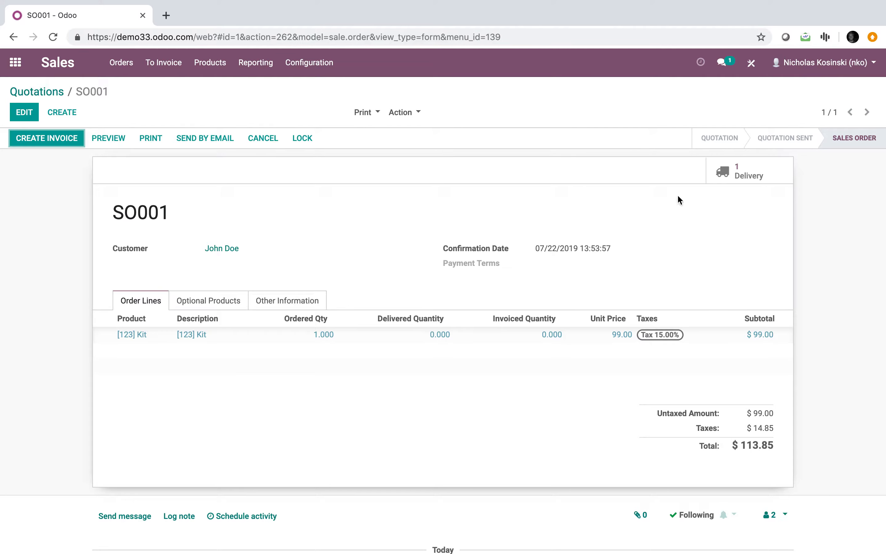
click(738, 172)
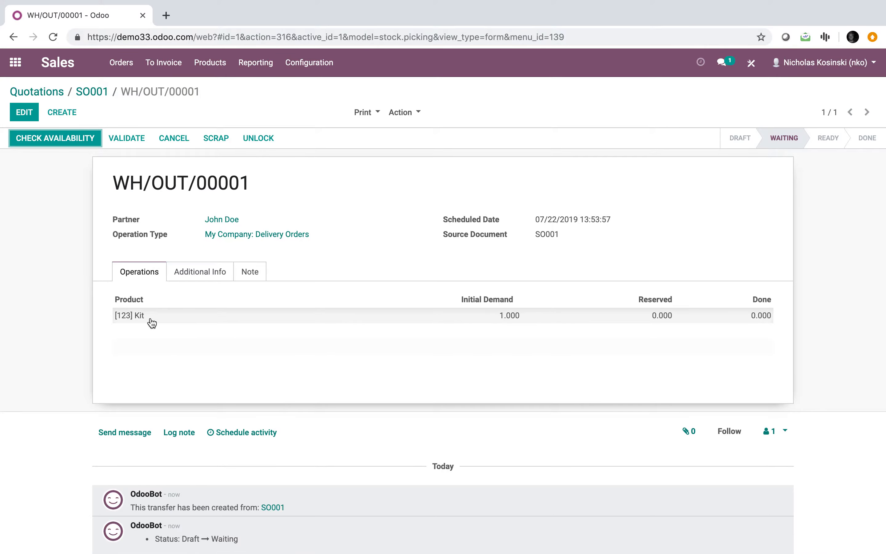
Run the inventory scheduler to reserve stock and trigger the Kit reordering rule.
click(25, 69)
click(508, 171)
click(205, 73)
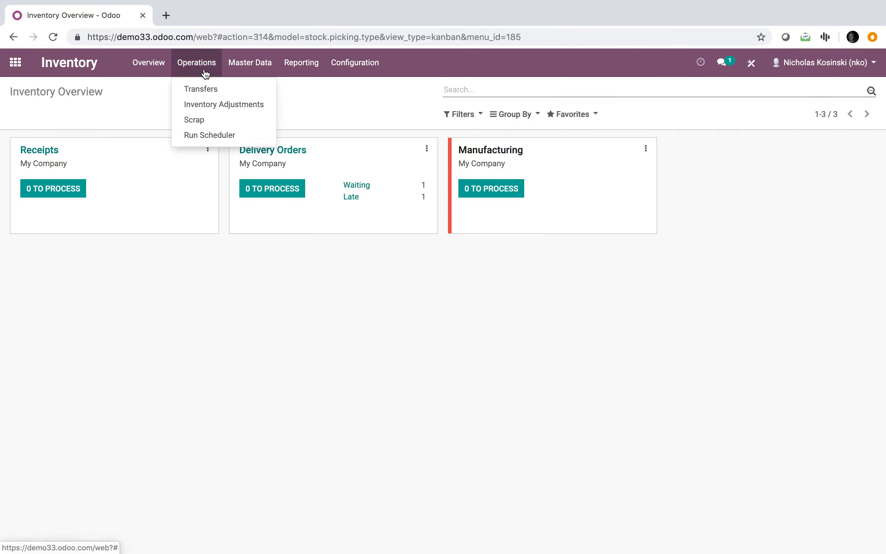
click(211, 135)
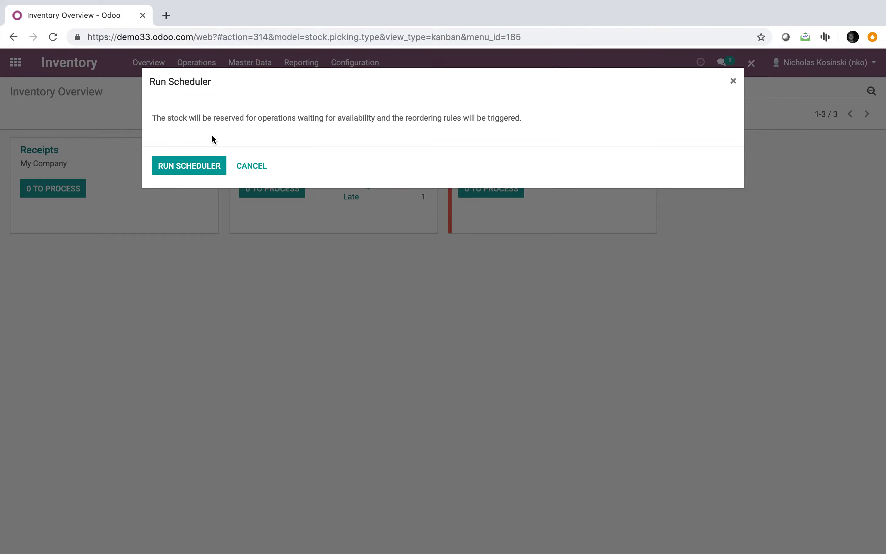
click(215, 169)
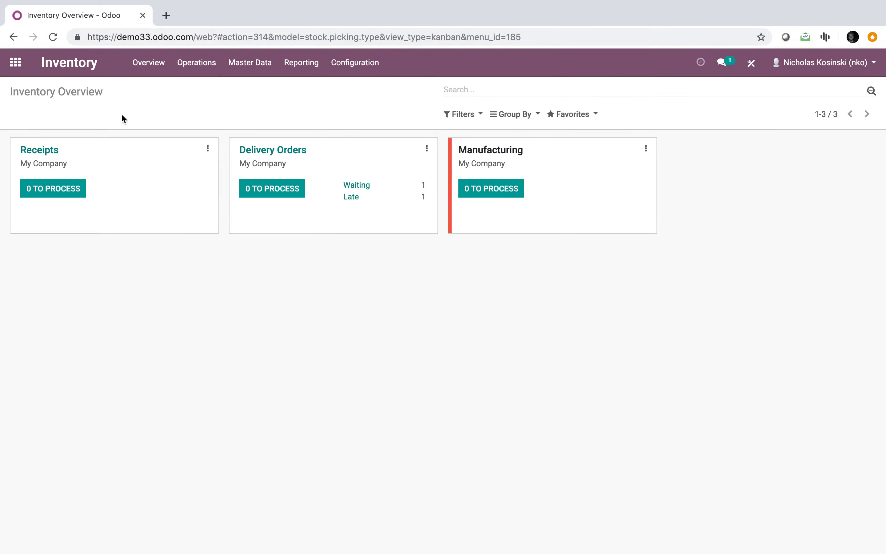
Open the Kit manufacturing order WH/MO/00001 and check the availability of its components.
click(15, 62)
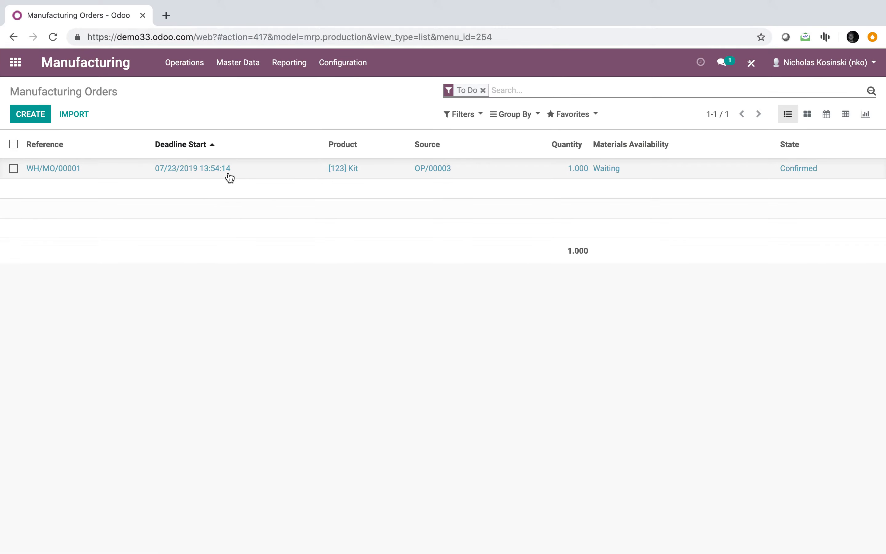
click(446, 179)
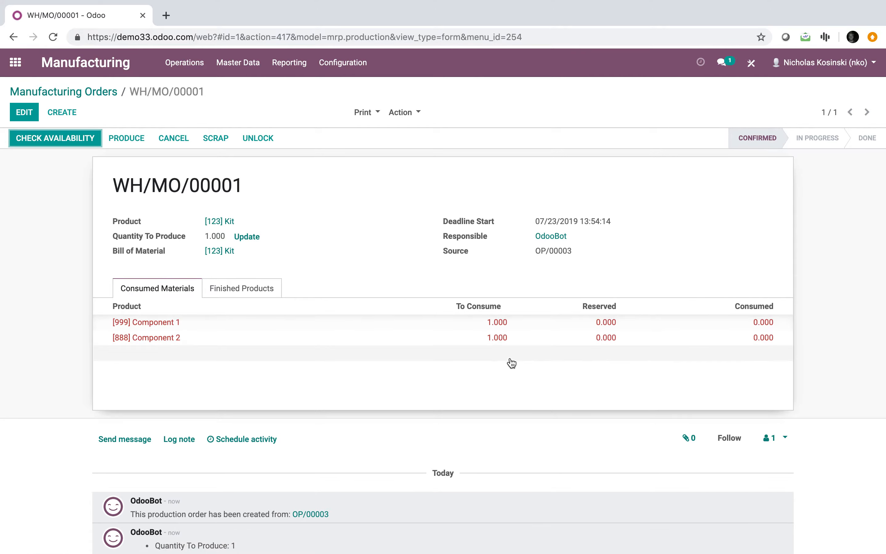
click(50, 143)
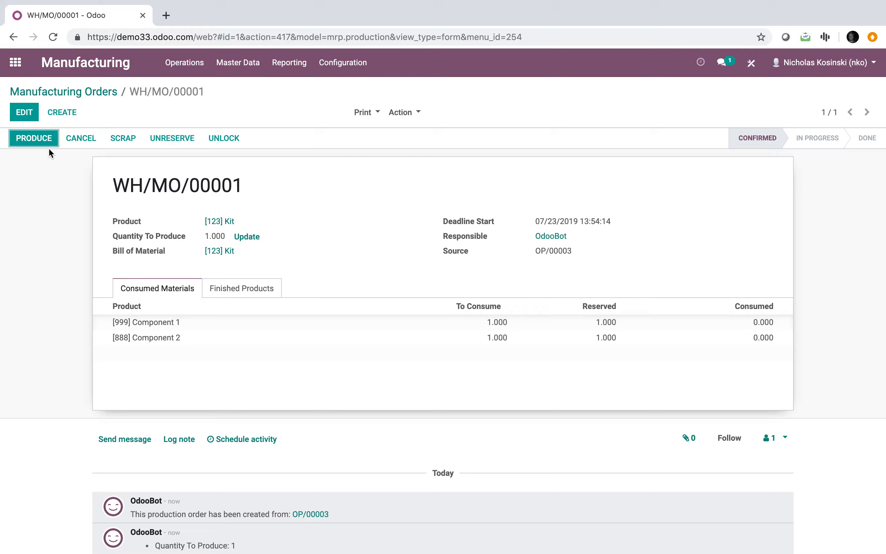
Record production of 1 Kit on manufacturing order WH/MO/00001 and mark the order as done.
click(41, 139)
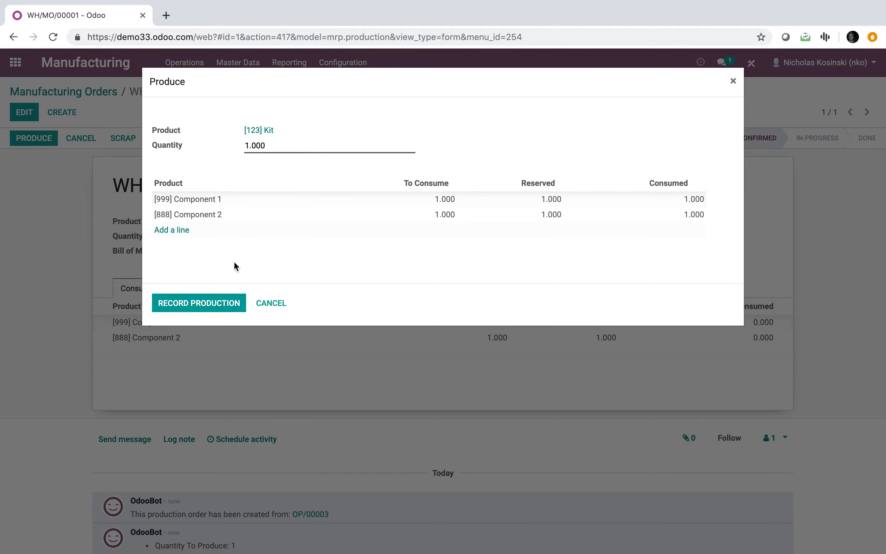
click(206, 300)
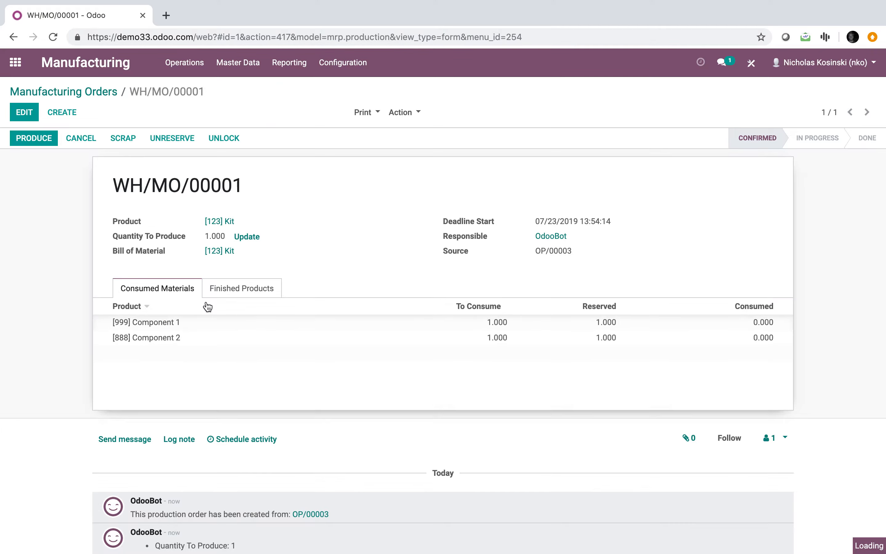
click(62, 138)
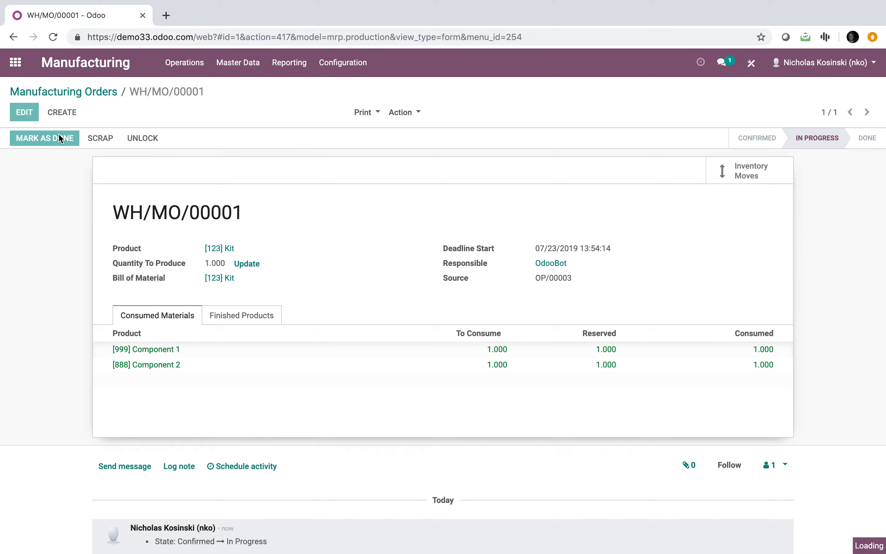
drag(206, 263, 222, 265)
click(355, 296)
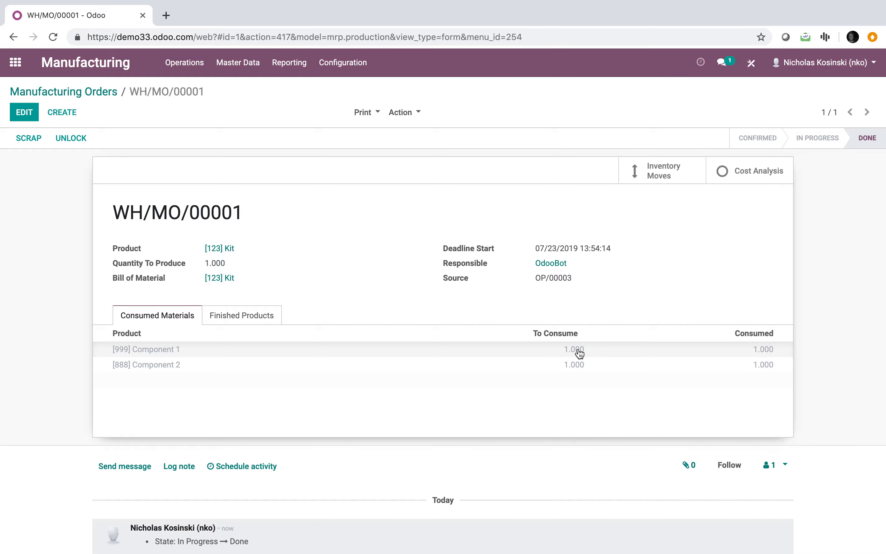
Open the waiting delivery order WH/OUT/00001, check its availability, and validate the full transfer.
click(15, 63)
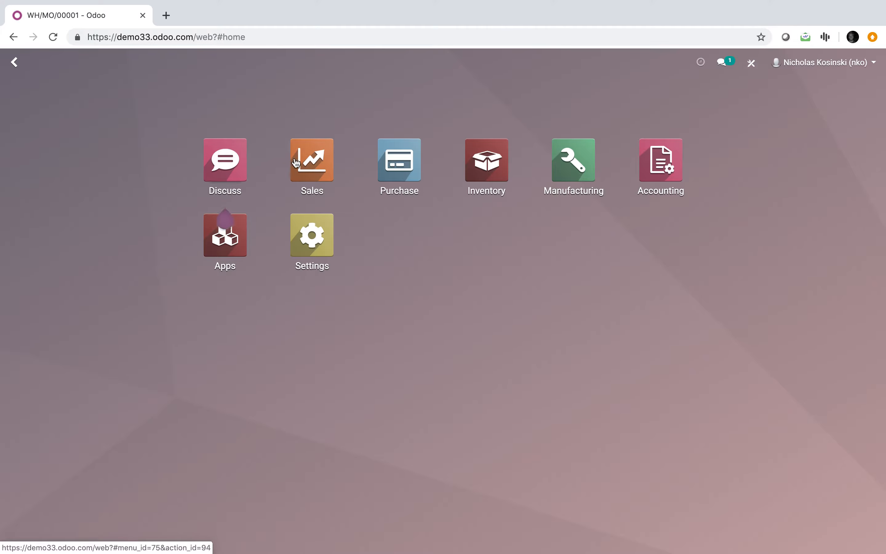
click(478, 167)
click(357, 186)
click(320, 170)
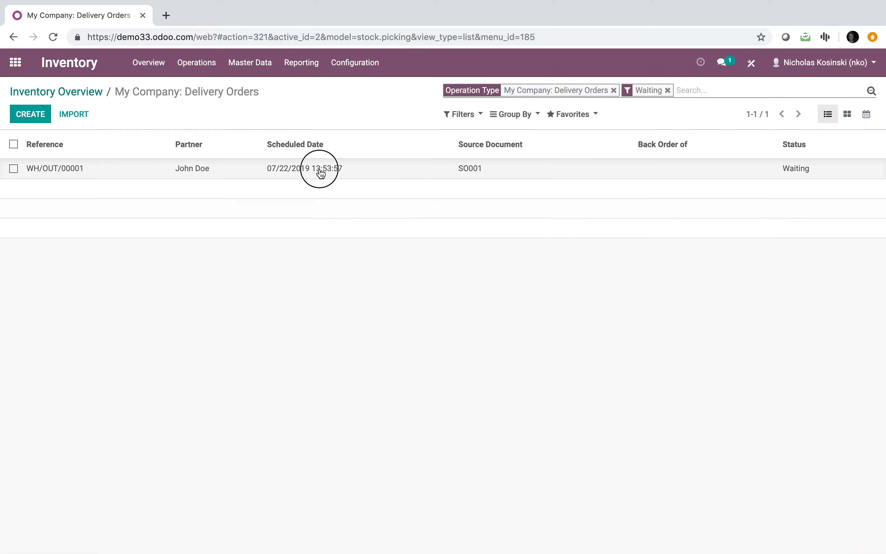
click(69, 141)
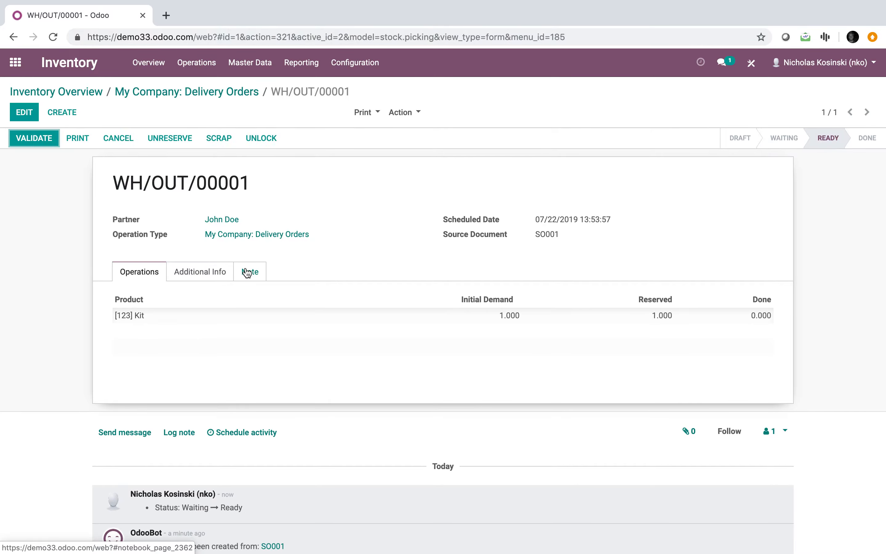
click(40, 143)
click(171, 179)
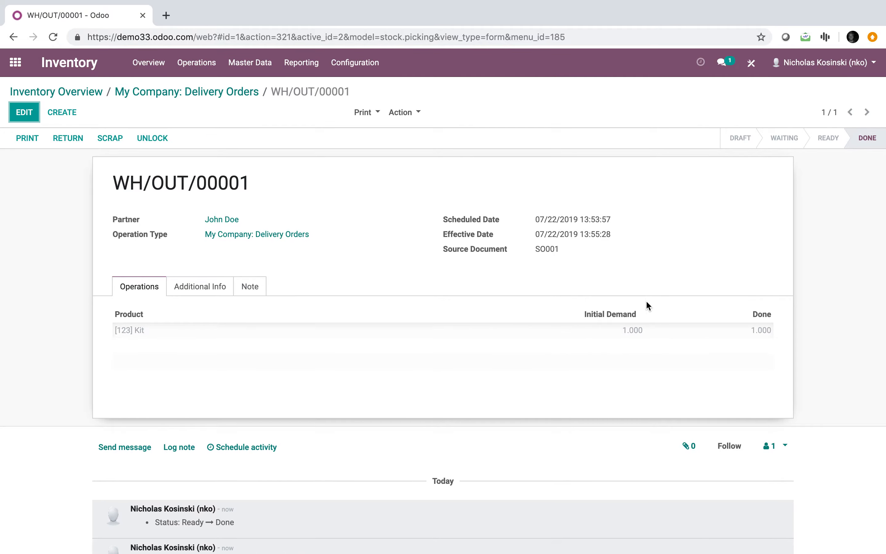
Create a new sales quotation for the existing customer.
click(16, 62)
text(order)
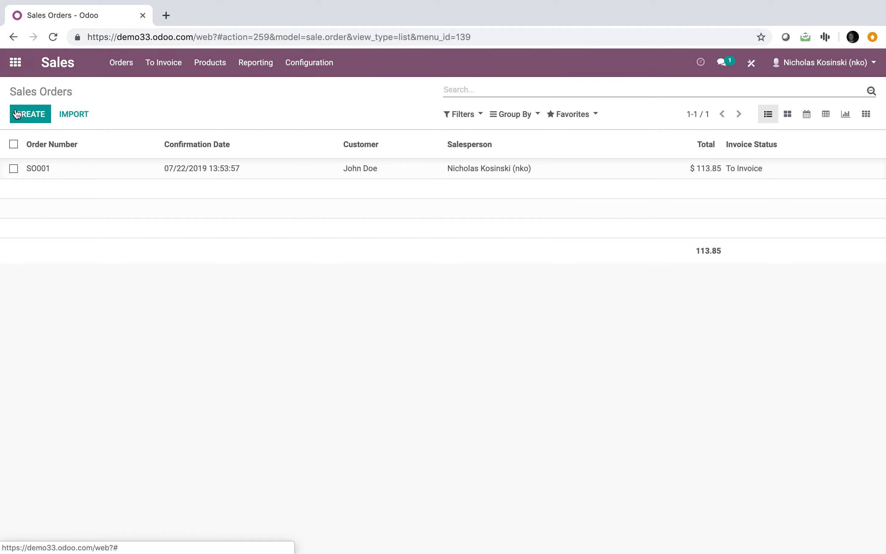
click(29, 115)
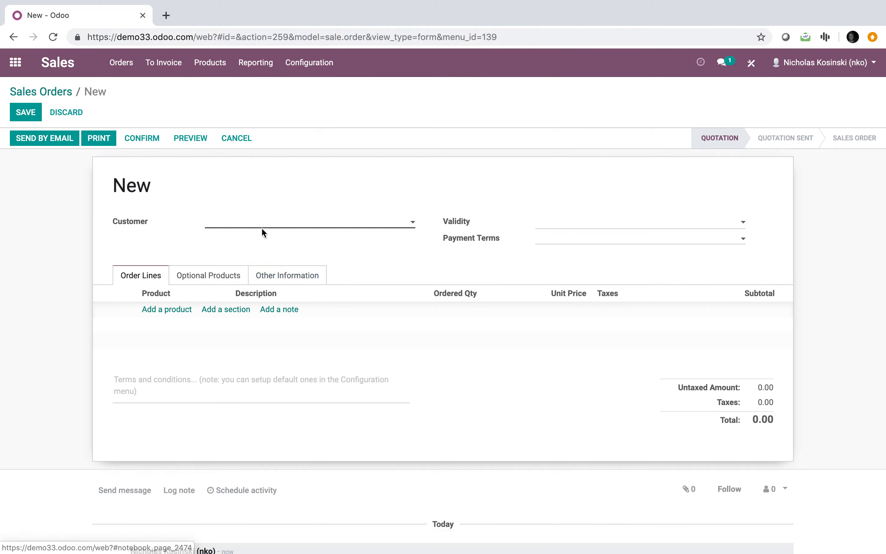
click(261, 227)
click(261, 238)
Add an order line for the Kit product and acknowledge the inventory warning.
click(172, 310)
click(172, 311)
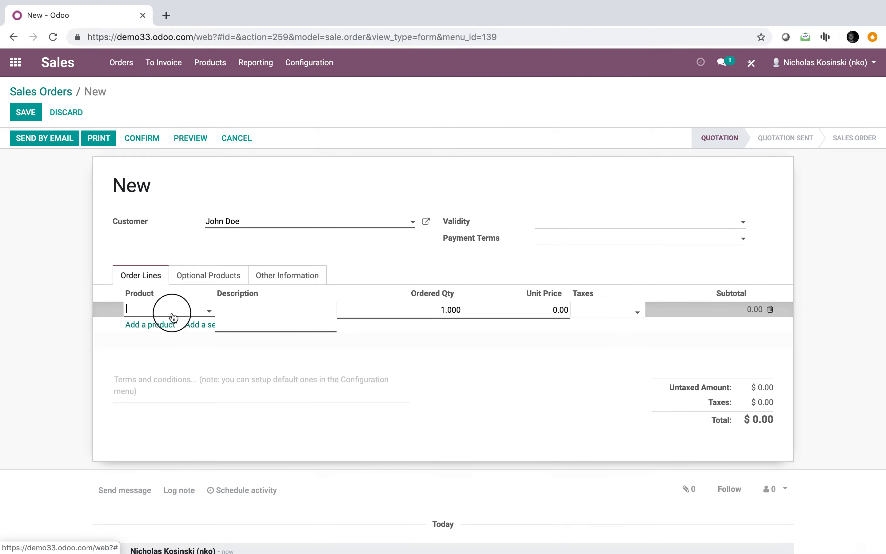
click(173, 330)
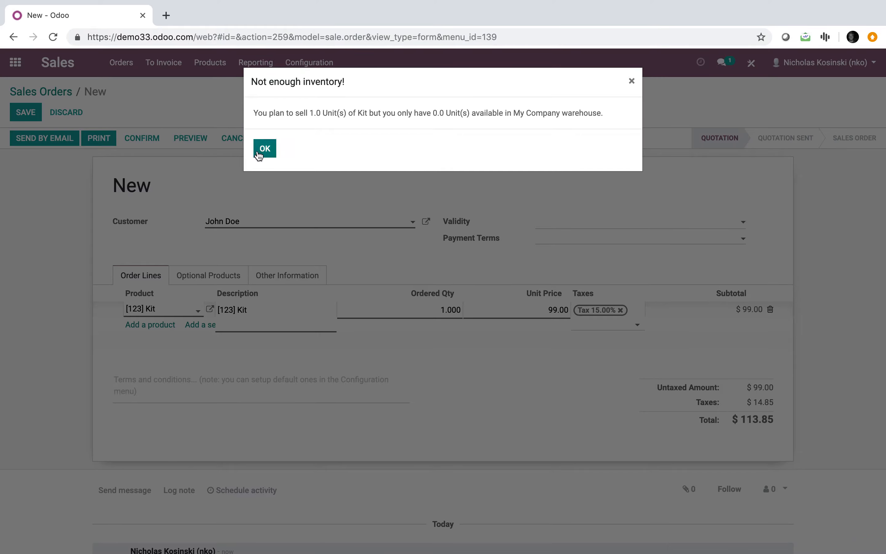
click(264, 148)
Set the Kit line's ordered quantity to 125, acknowledge the inventory warning, and save and confirm the quotation.
click(403, 311)
text(123)
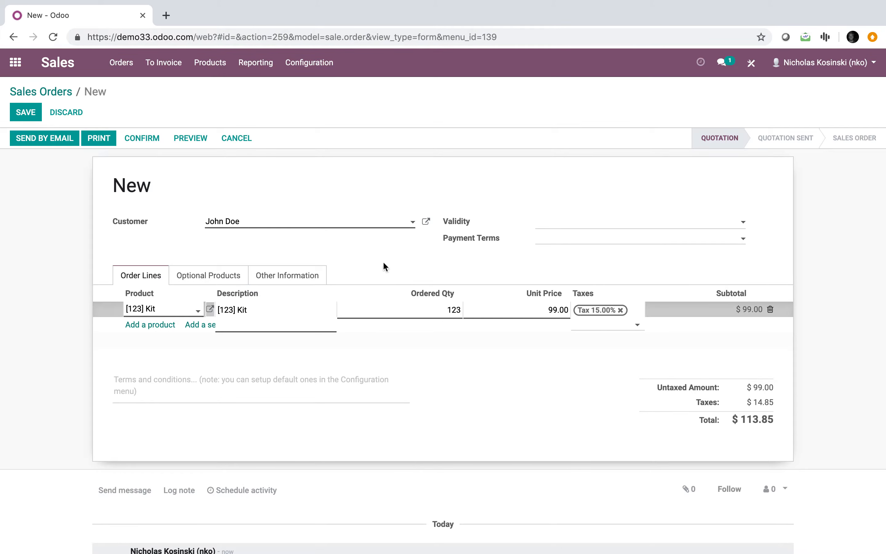
click(364, 250)
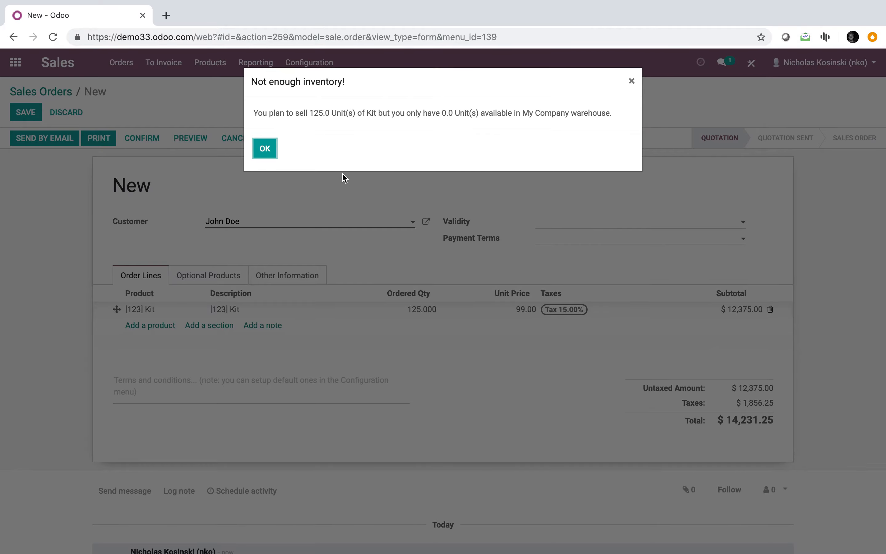
click(266, 148)
click(26, 113)
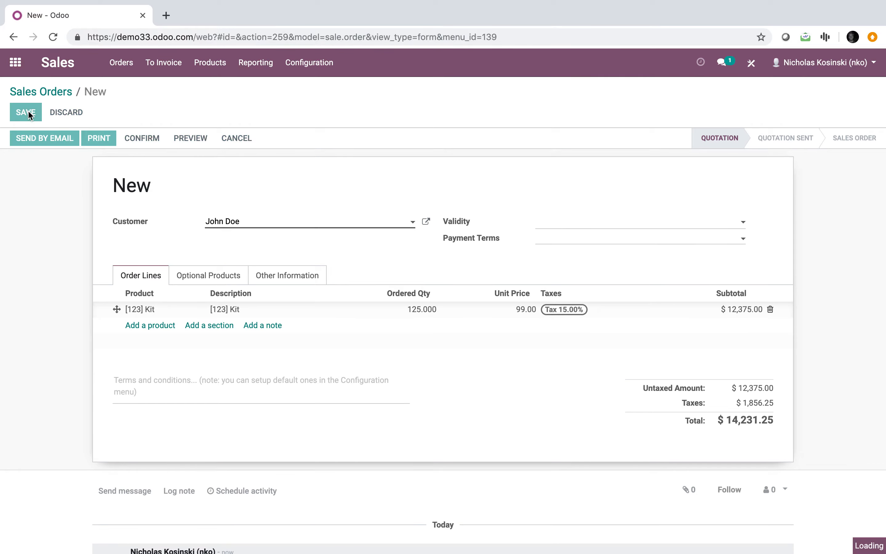
click(137, 138)
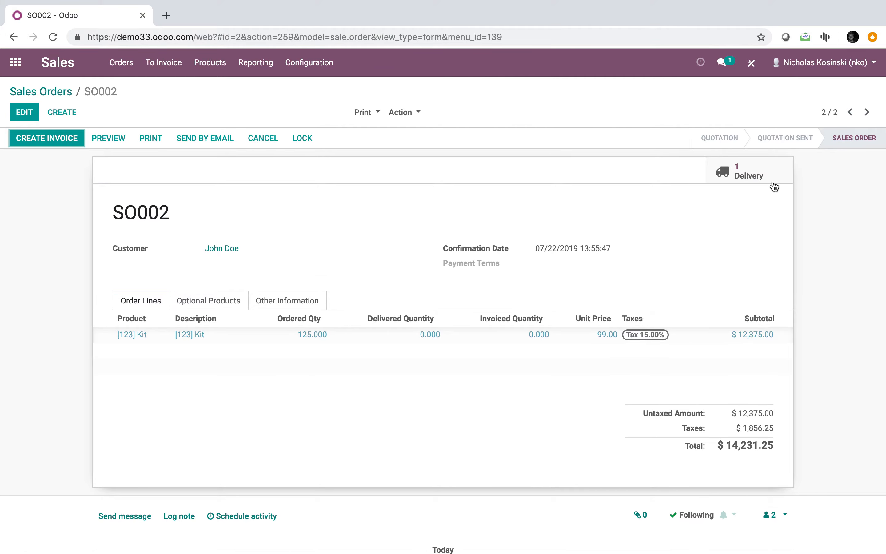
Run the inventory scheduler so the reordering rule covers the demand from SO002.
click(16, 62)
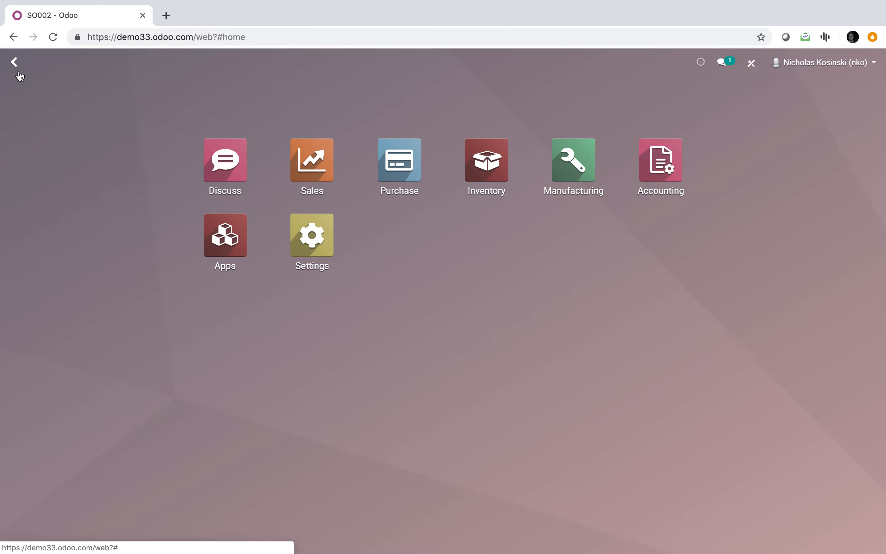
click(475, 172)
click(196, 62)
click(219, 138)
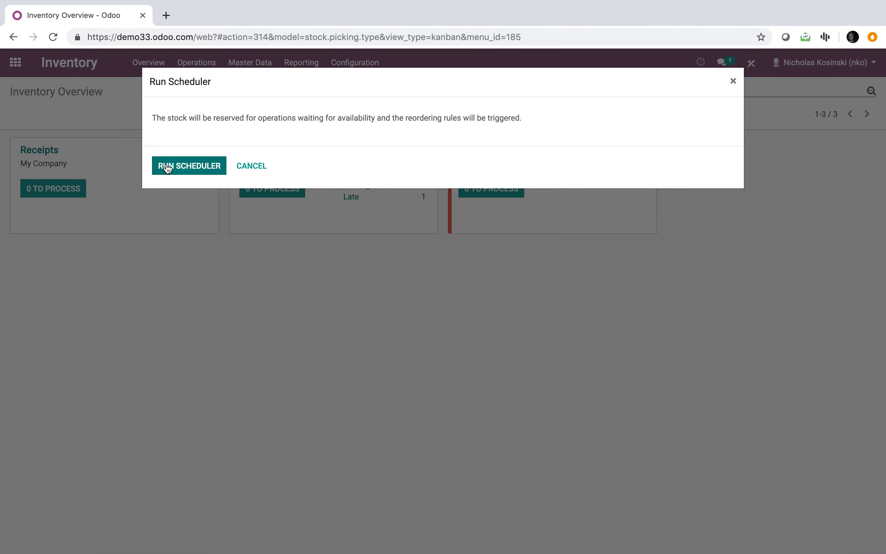
click(187, 167)
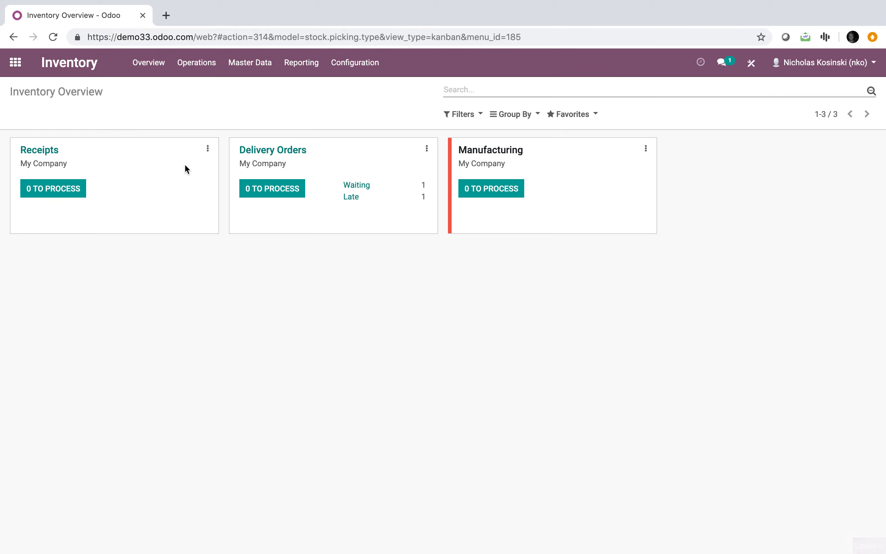
Open the Kit manufacturing order WH/MO/00002 and check the availability of its components.
click(15, 63)
text(m)
key(Return)
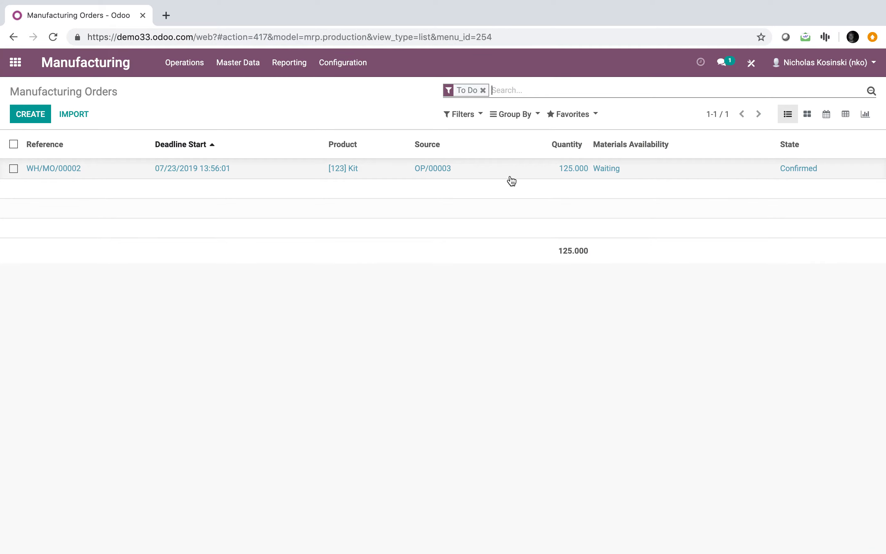
click(561, 170)
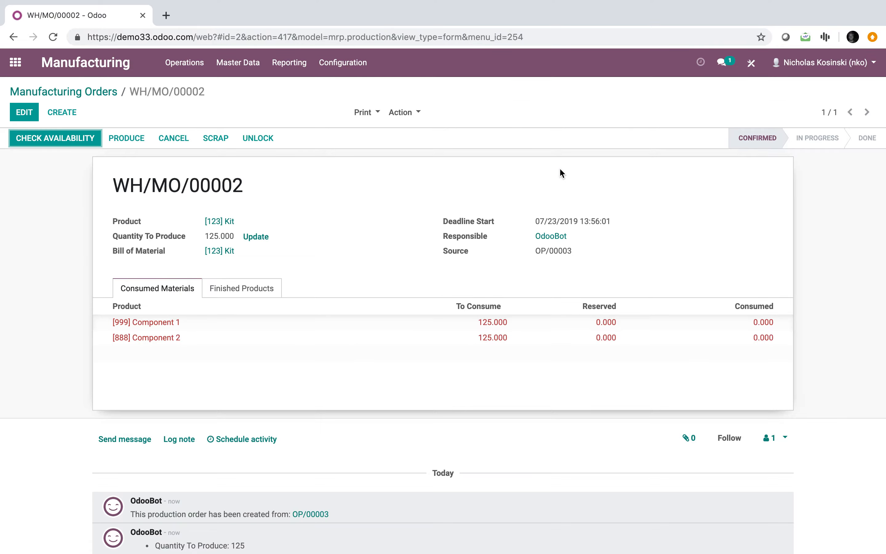
click(66, 138)
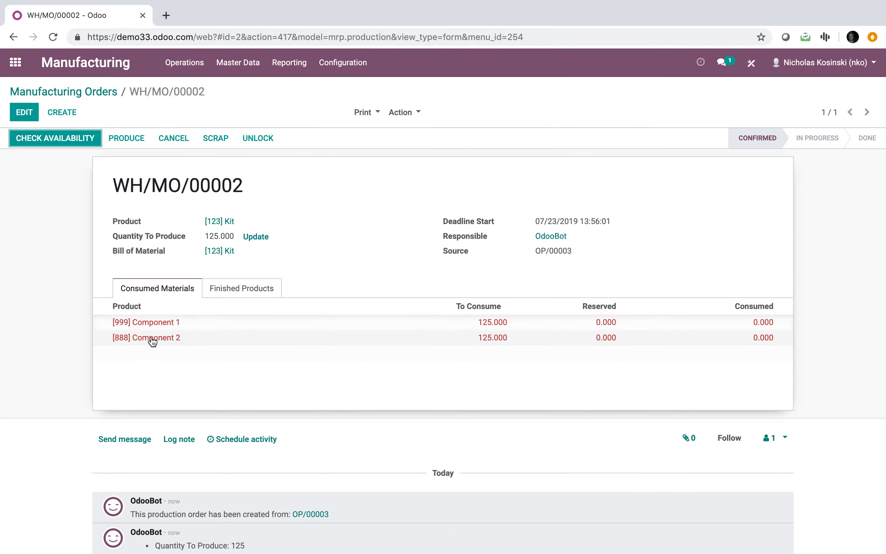
Run the inventory scheduler again to process the component demand of manufacturing order WH/MO/00002.
click(15, 62)
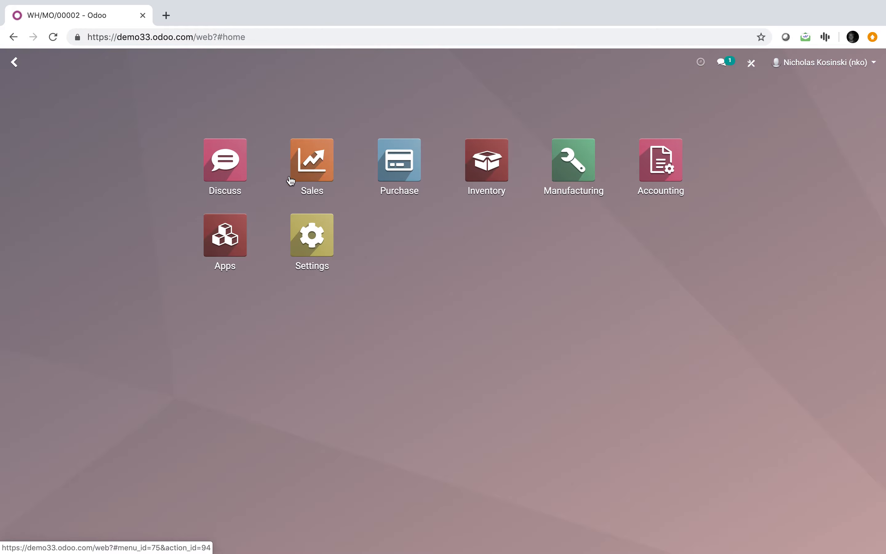
click(484, 169)
click(190, 64)
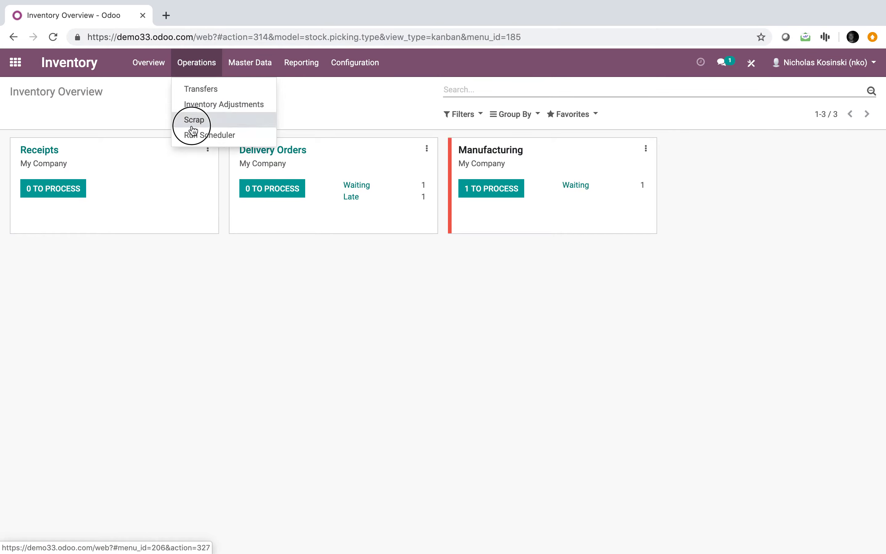
click(195, 138)
click(190, 164)
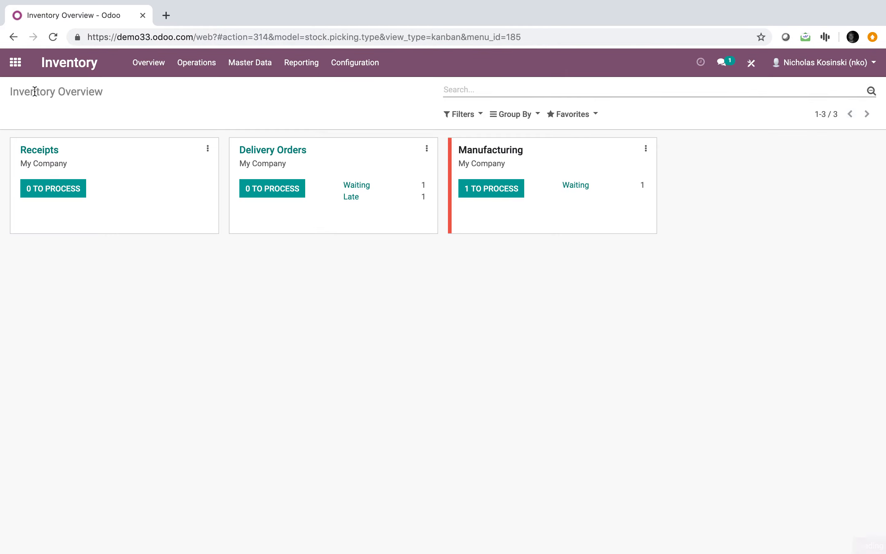
Check the requests for quotation in Purchase for orders covering the missing components.
click(16, 64)
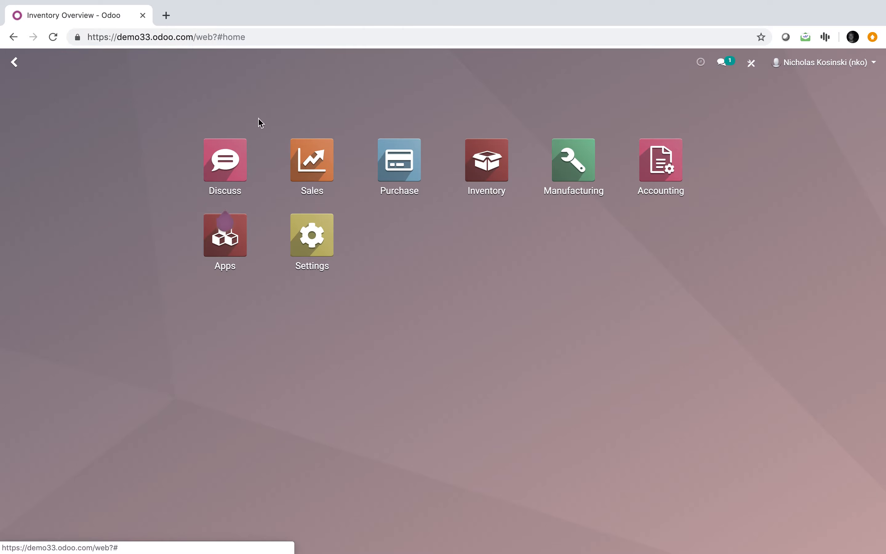
click(382, 140)
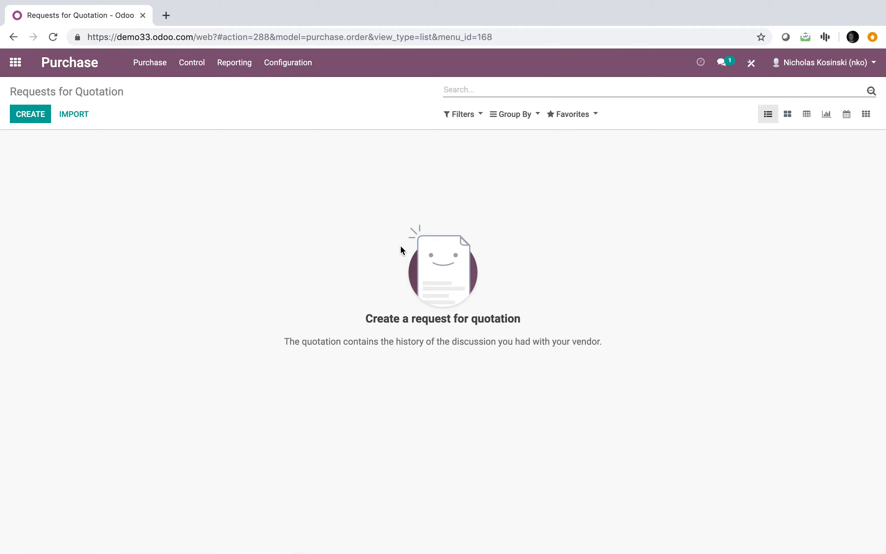
click(12, 63)
text(purch)
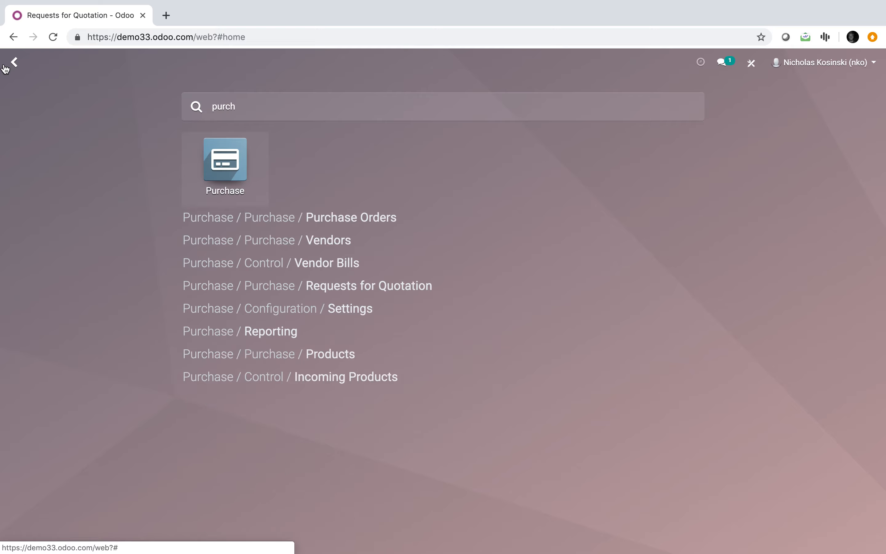
click(9, 65)
click(29, 115)
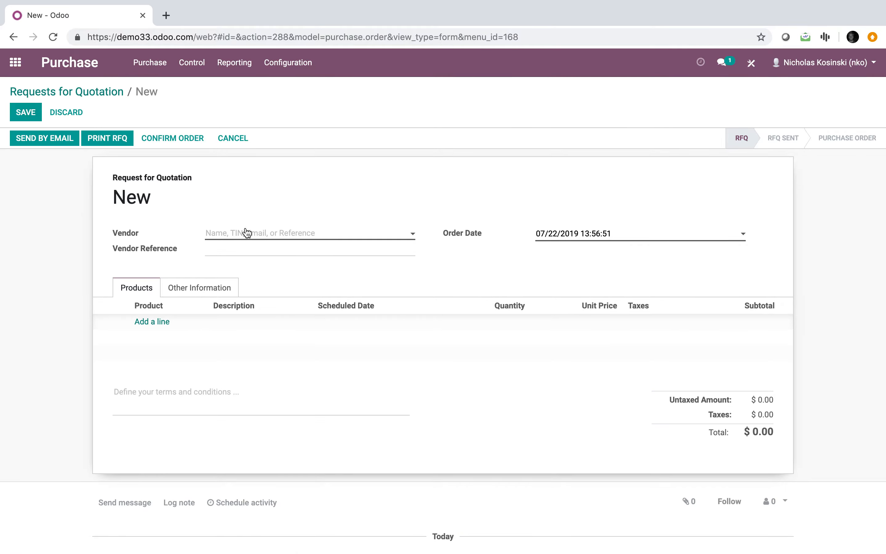
Find the products list and open the Component 1 product record.
click(15, 62)
text(prod)
key(BackSpace)
key(BackSpace)
key(BackSpace)
key(BackSpace)
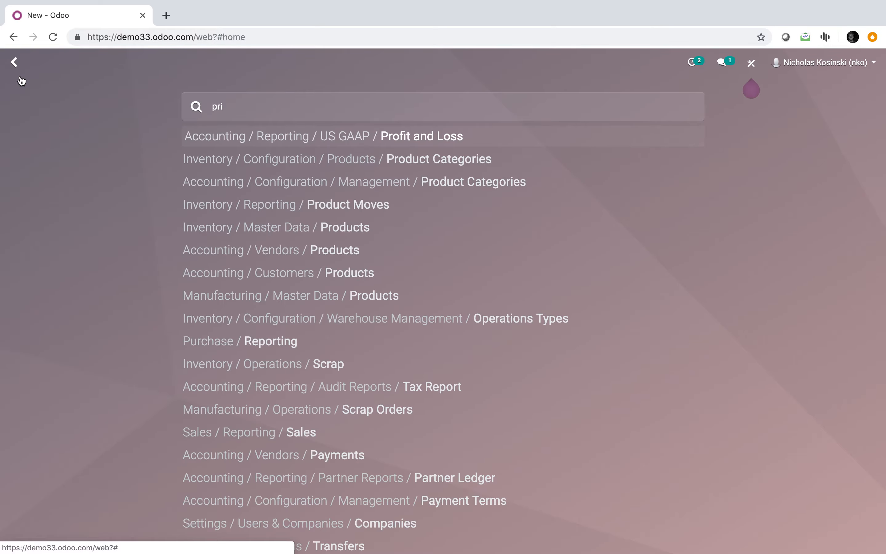
text(produc)
key(Return)
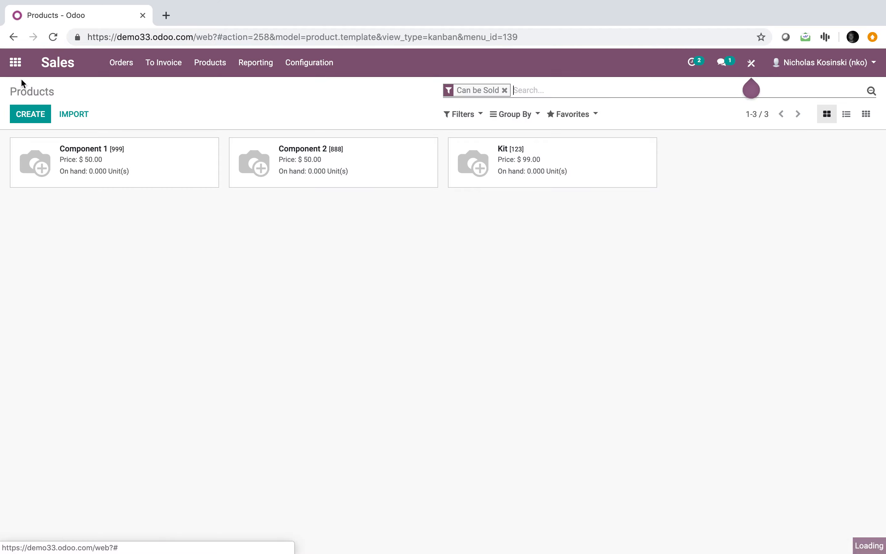
click(122, 145)
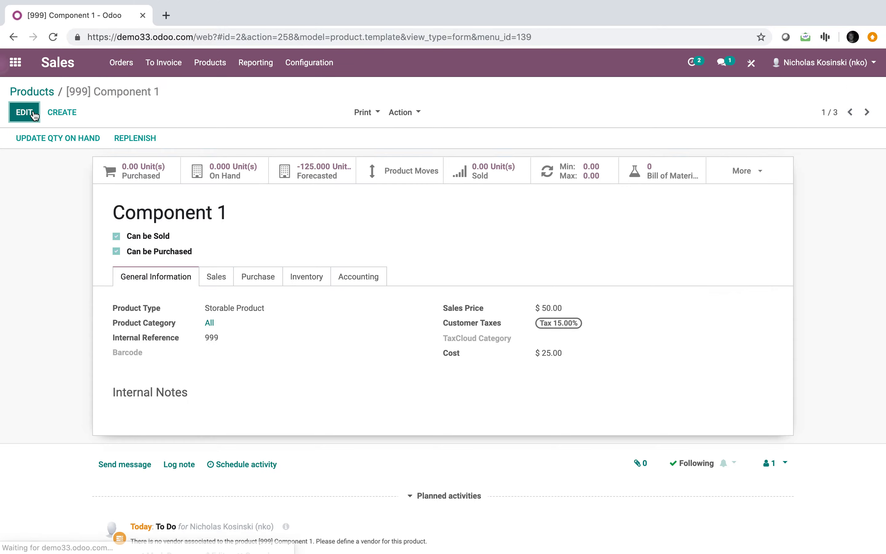
Add Vendor X as a vendor of Component 1 with a price of 10, and save the product.
key(alt+a)
click(257, 290)
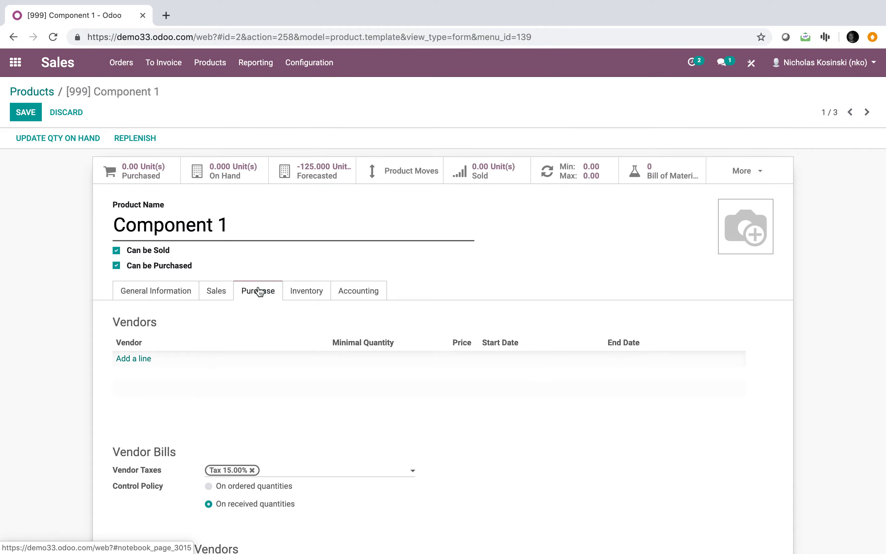
click(148, 358)
text(Vendor X)
click(287, 175)
click(468, 172)
text(10)
click(198, 261)
click(27, 116)
Add Vendor X as a vendor of Component 2 with a price of 10, and save the product.
click(866, 112)
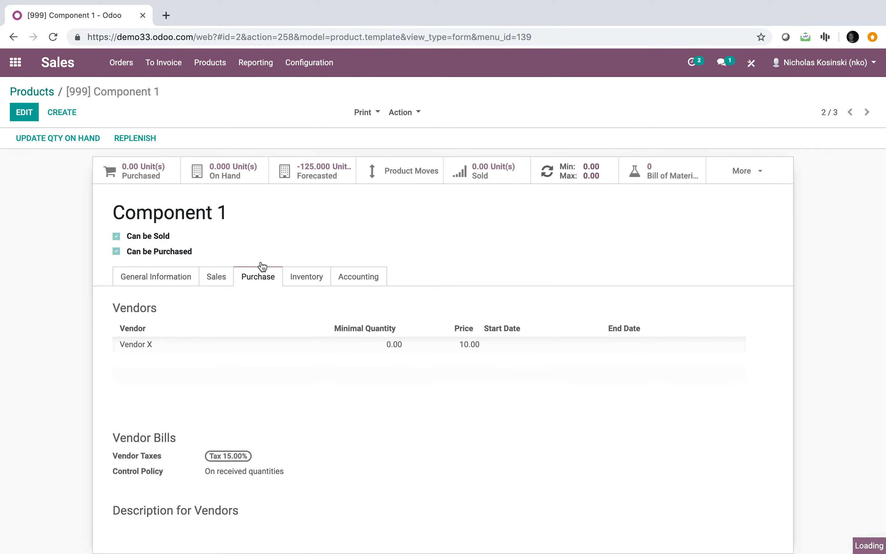
click(25, 112)
click(135, 358)
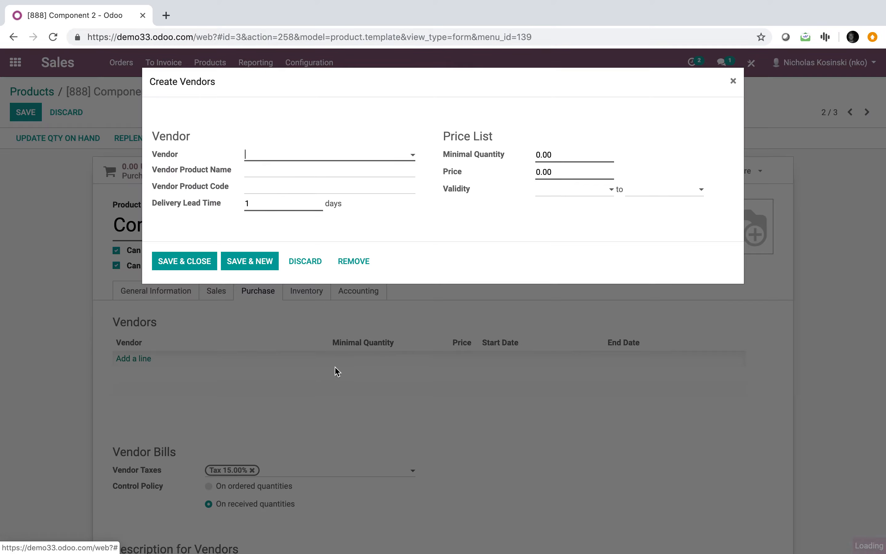
click(245, 161)
click(269, 173)
click(541, 172)
text(10)
click(185, 261)
click(31, 114)
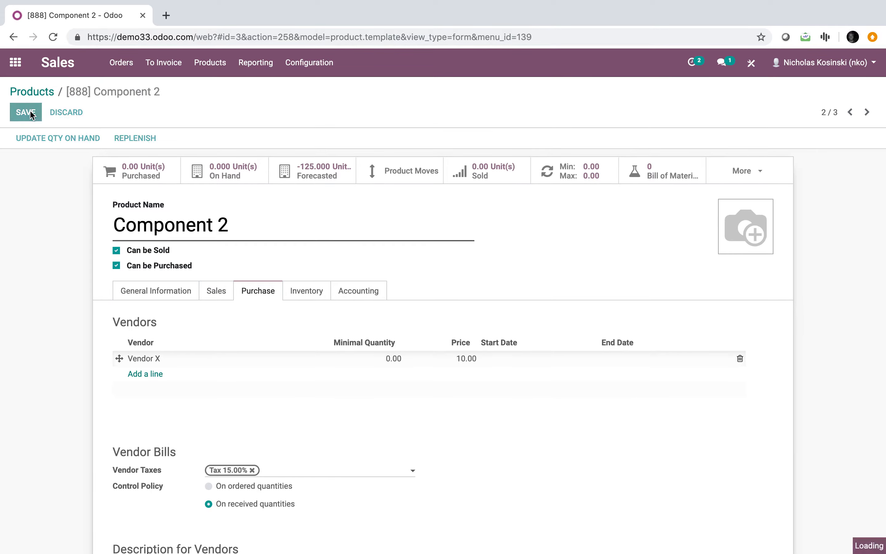
Run the inventory scheduler so the component shortages trigger purchasing from the vendor.
click(15, 62)
text(in)
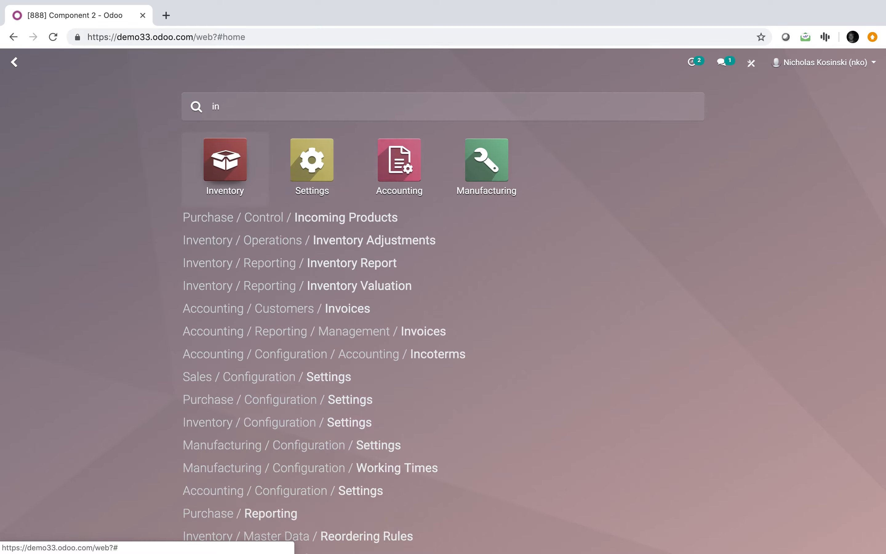
key(Return)
click(196, 62)
click(215, 135)
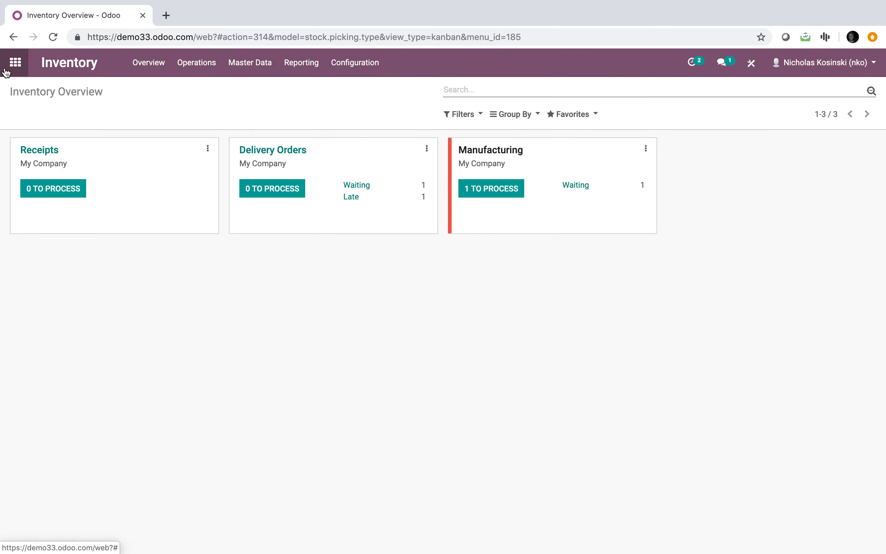
Open Vendor X's request for quotation PO00001 in Purchase.
click(6, 72)
text(pur)
key(Return)
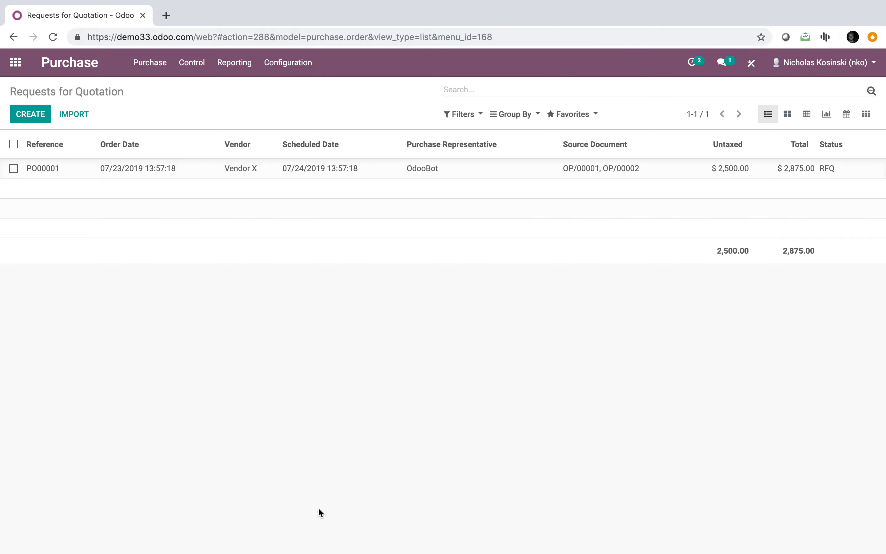
click(618, 169)
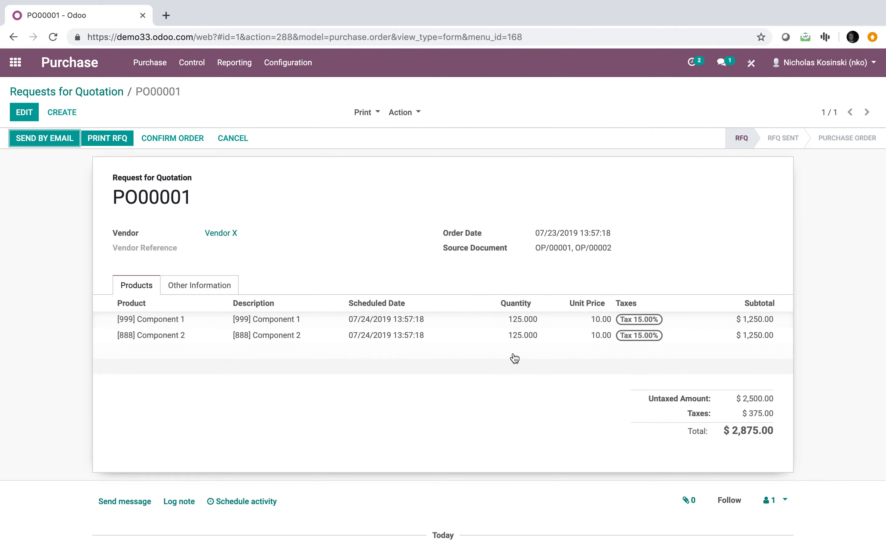
Confirm purchase order PO00001 and validate its receipt WH/IN/00001 for the full component quantities.
click(169, 138)
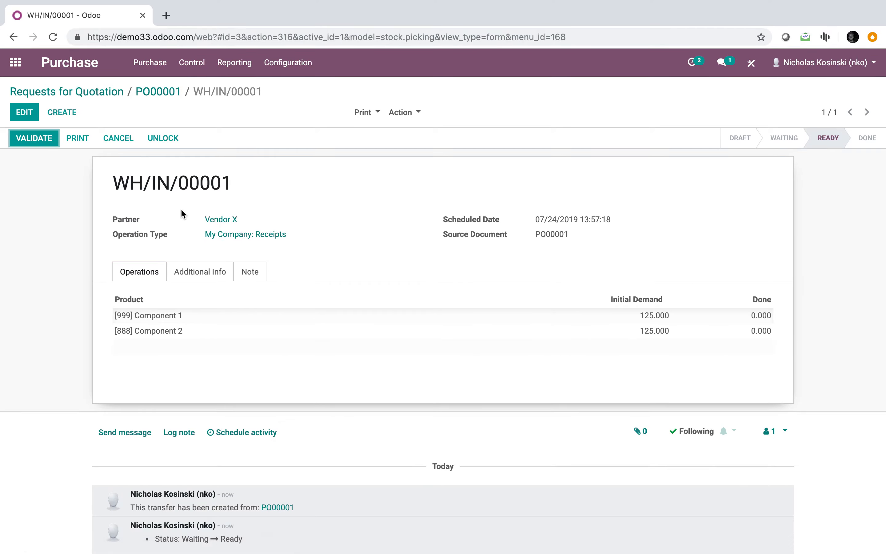
click(29, 138)
click(181, 183)
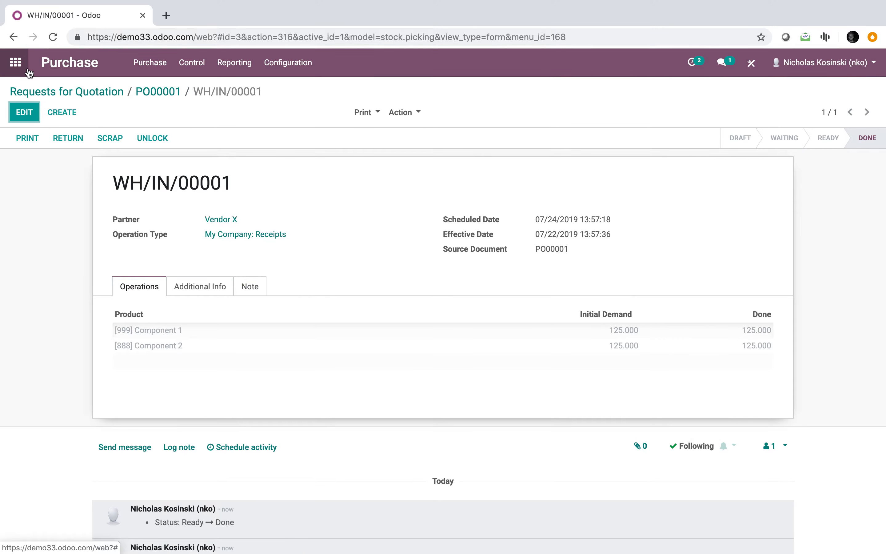
Check the Kit manufacturing order's materials availability, and run the inventory scheduler to reserve the received components.
click(22, 68)
click(571, 165)
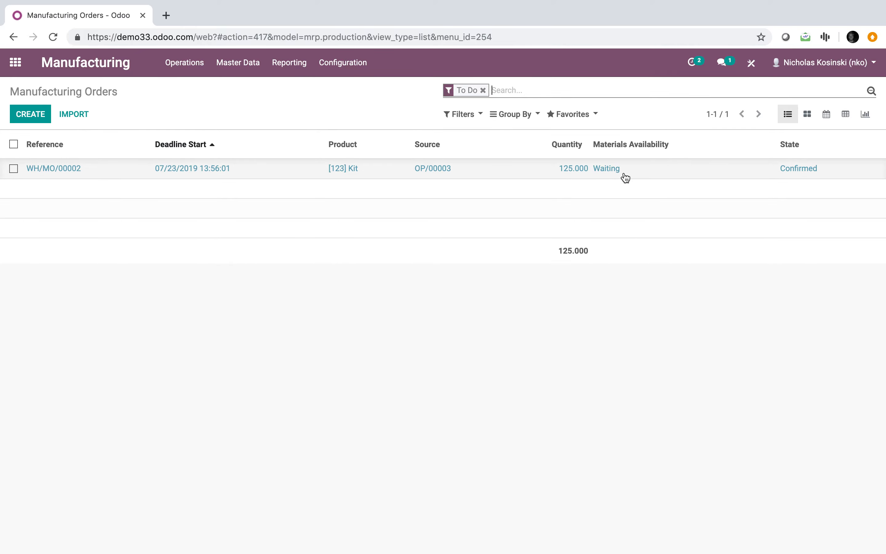
click(8, 68)
text(inve)
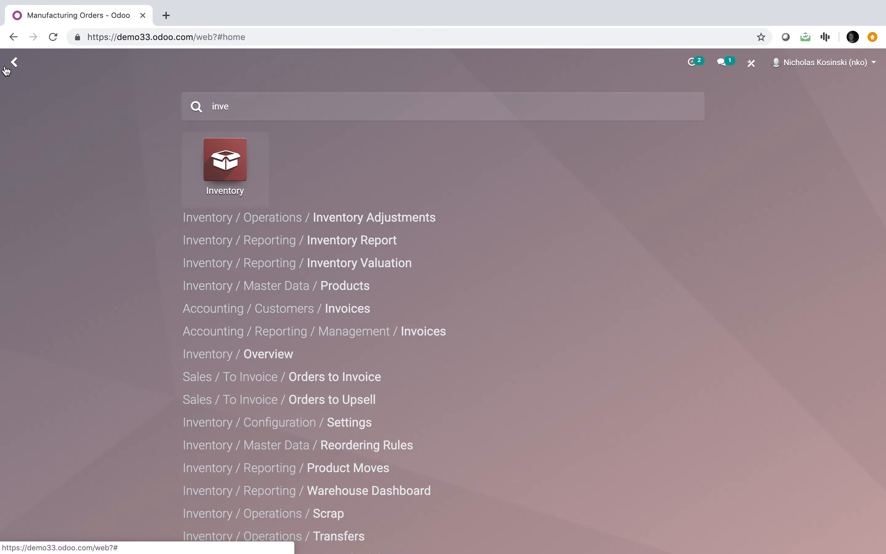
key(Return)
click(197, 62)
click(203, 135)
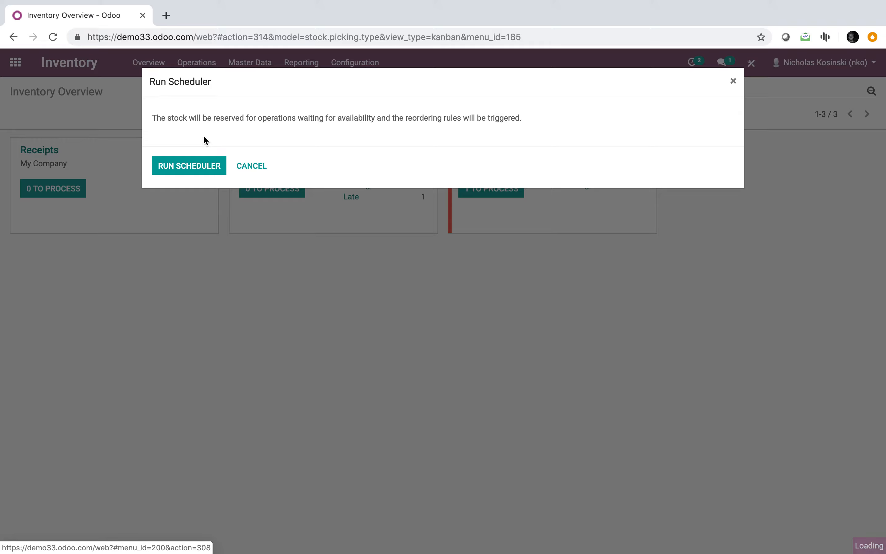
click(191, 167)
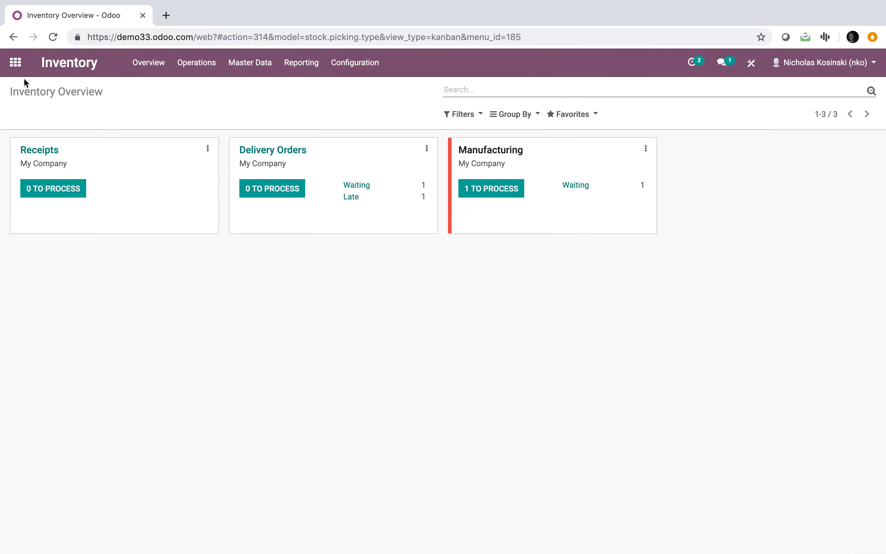
Open manufacturing order WH/MO/00002 from the manufacturing orders list.
click(13, 67)
text(manu)
key(Return)
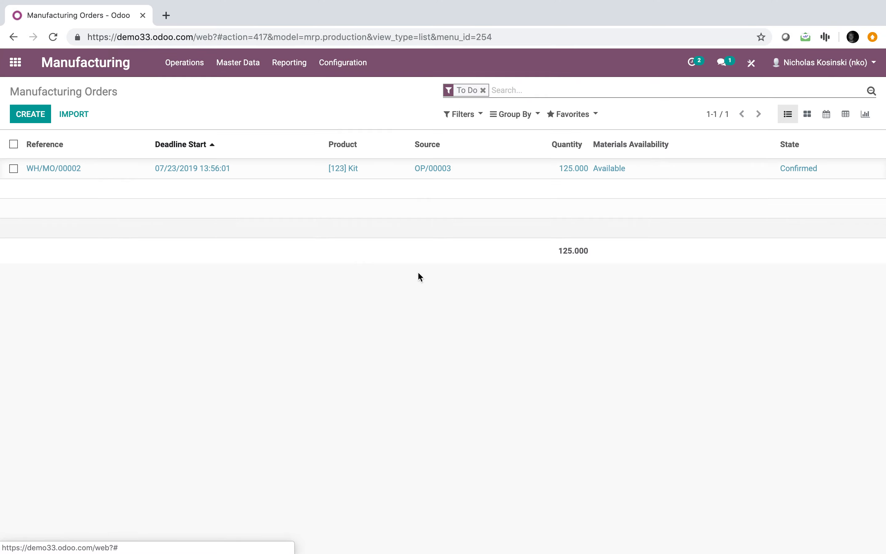
click(613, 173)
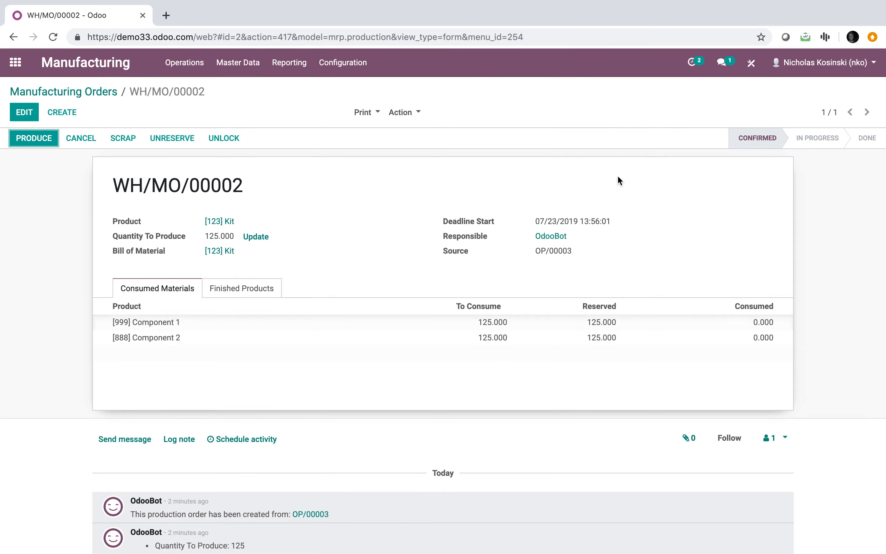
Record the production of 125 Kit units and mark the manufacturing order as done.
click(37, 140)
click(214, 314)
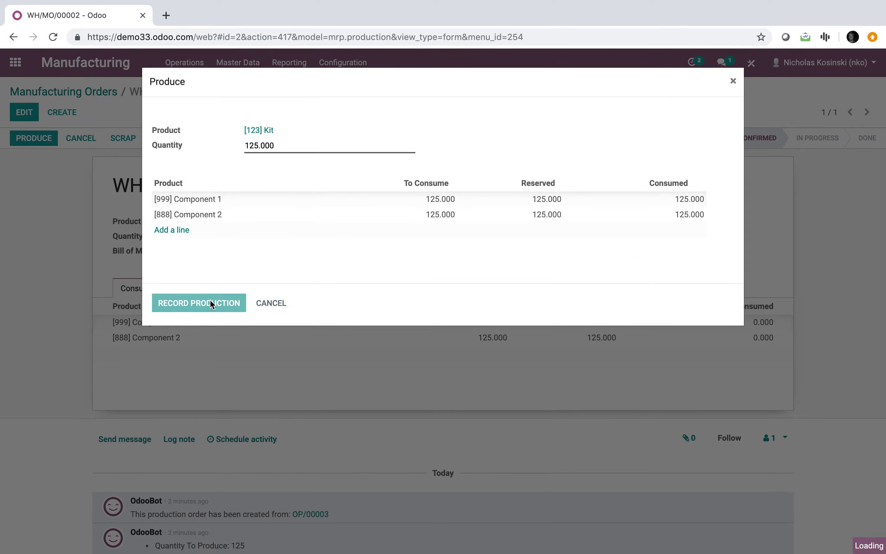
click(35, 139)
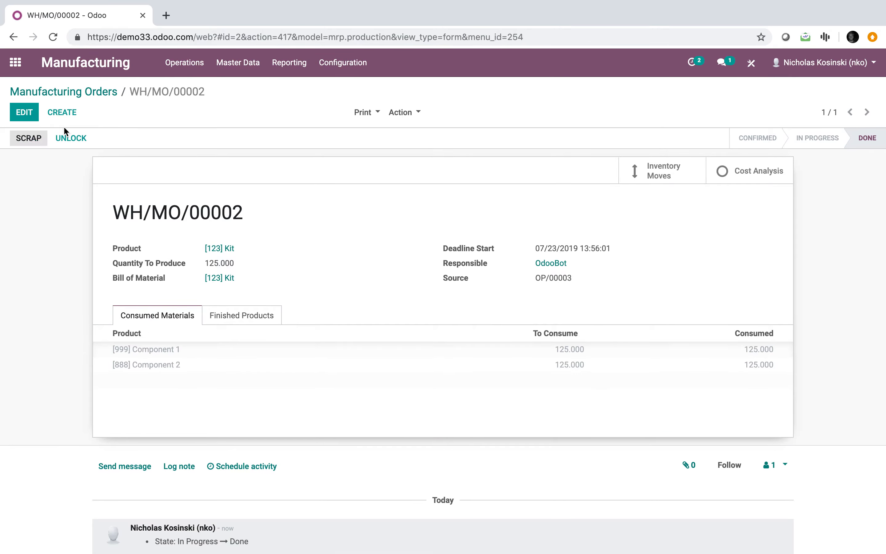
Find the route options in the settings, enable Multi-Step Routes for Inventory and save.
click(339, 73)
click(345, 91)
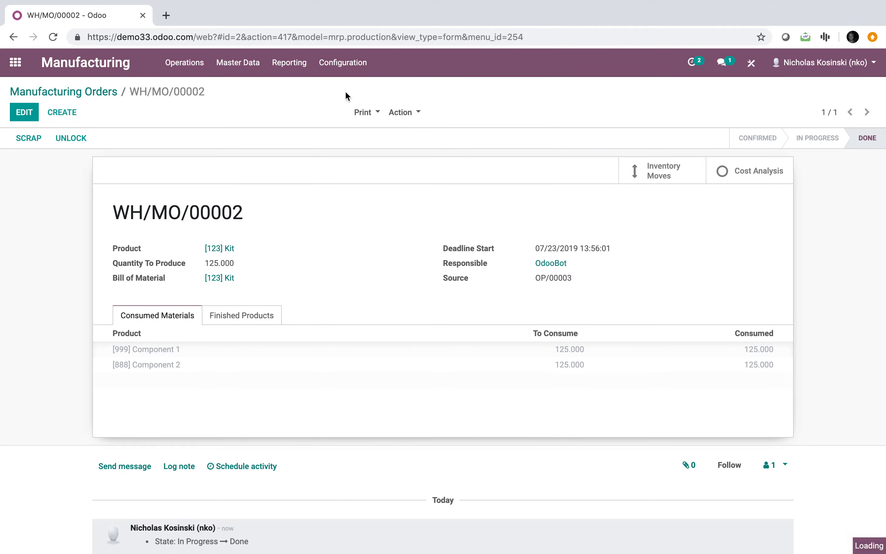
text(route)
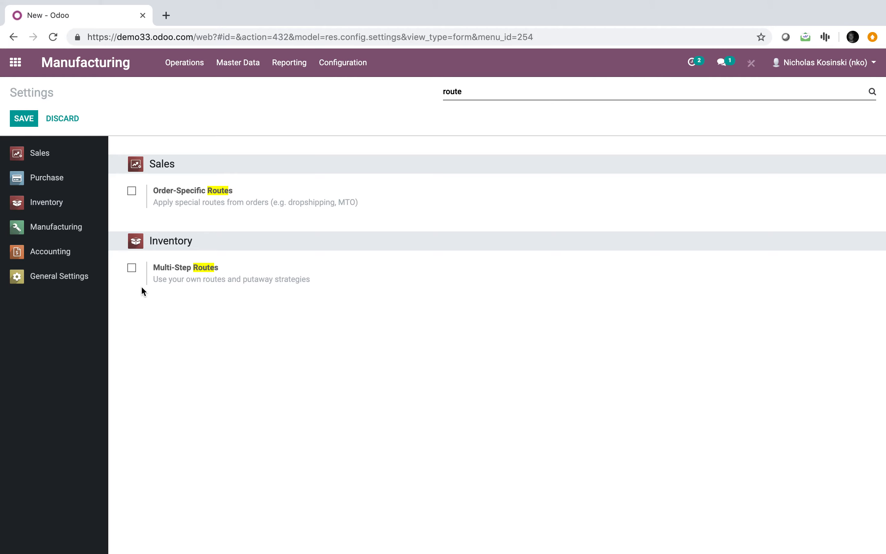
click(132, 267)
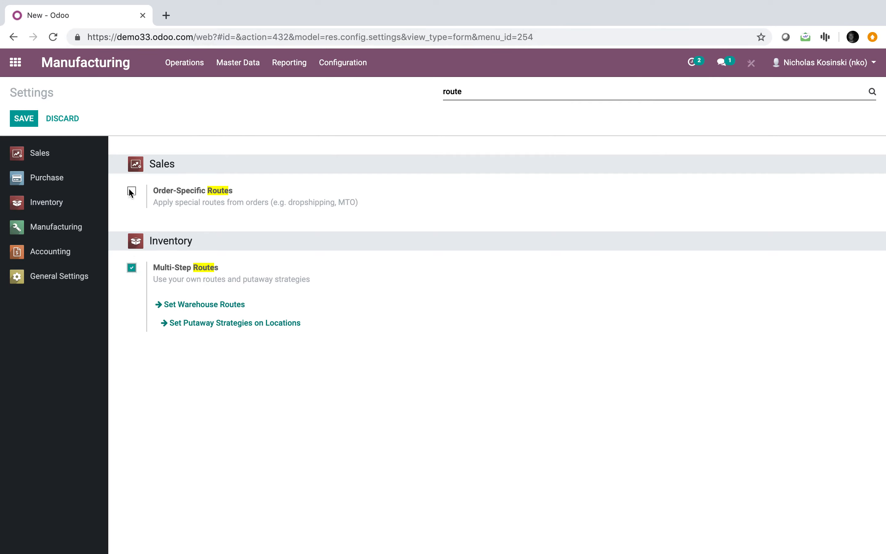
click(35, 118)
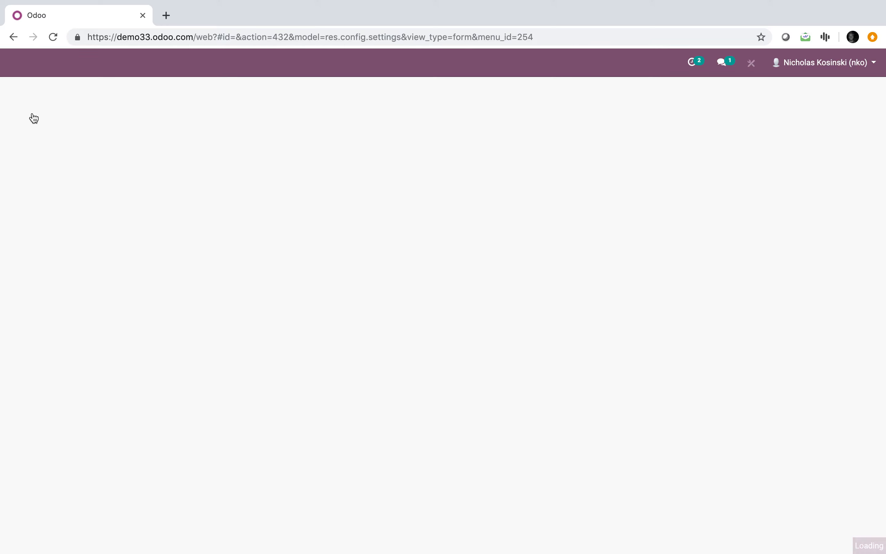
click(342, 62)
click(13, 63)
text(wareh)
key(Return)
Open the My Company warehouse from the Inventory app's warehouse configuration.
click(13, 64)
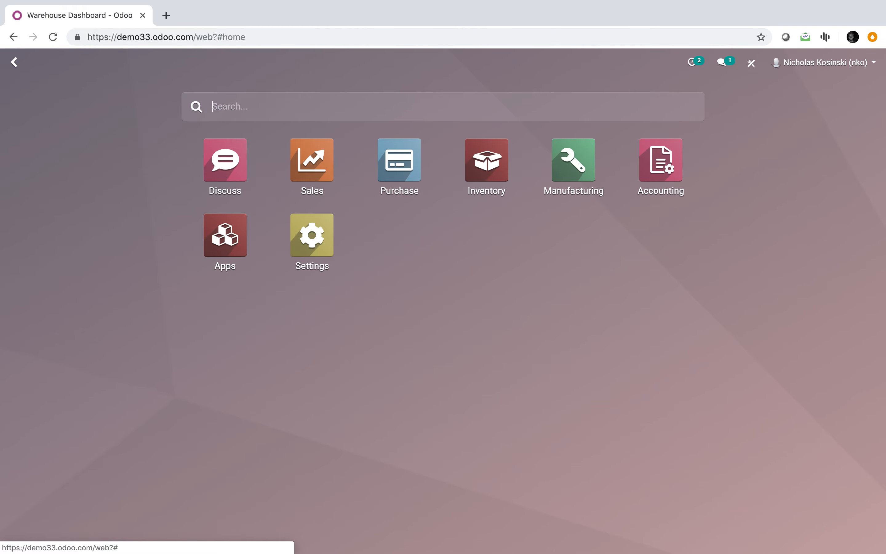
text(invent)
key(Return)
click(361, 68)
click(367, 118)
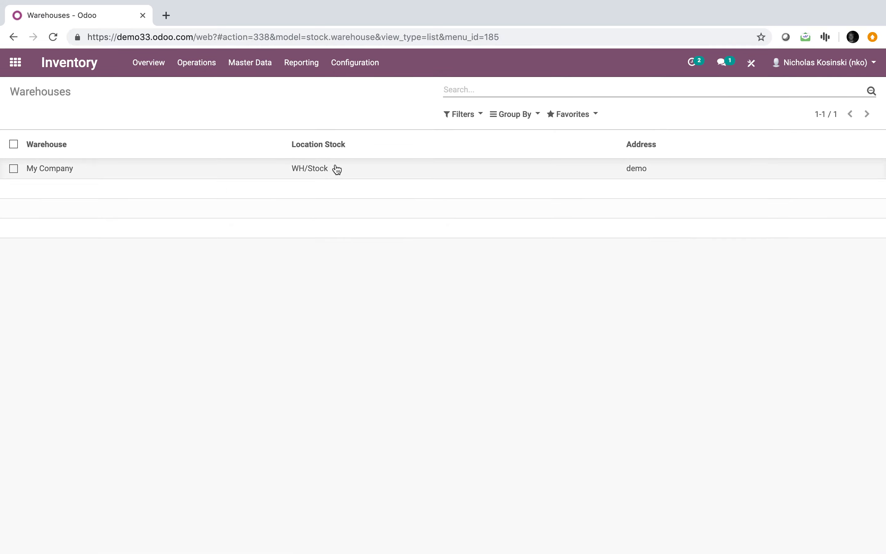
click(337, 169)
Save the warehouse with two-step manufacturing, and change Manufacture to Pick components, manufacture and then store products (3 steps) and save.
click(11, 120)
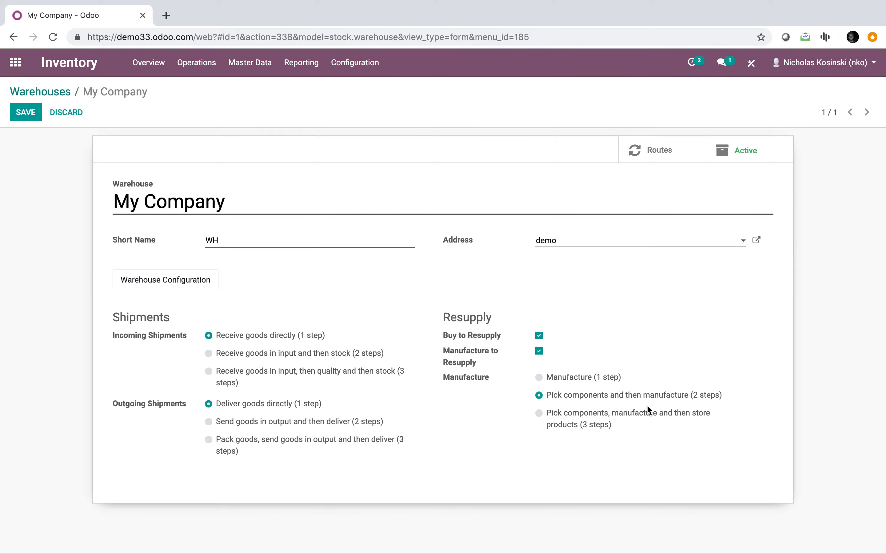
click(29, 114)
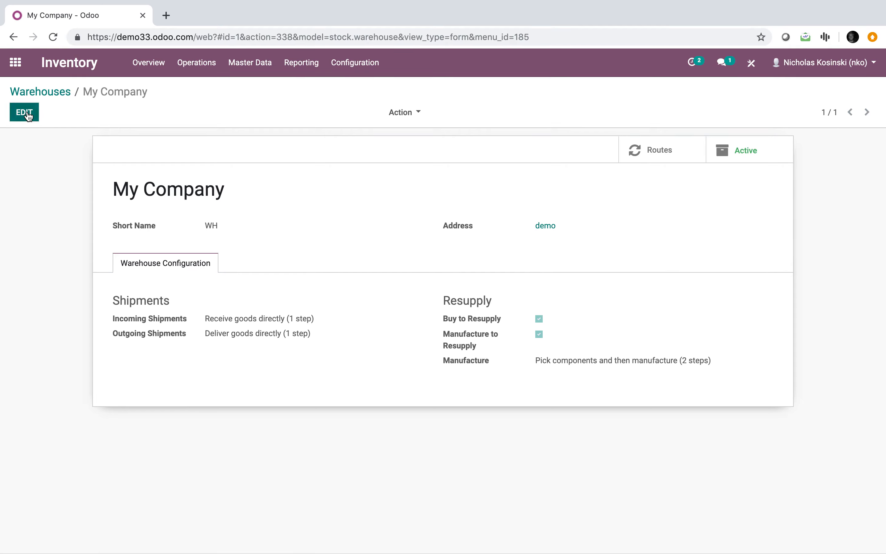
click(25, 113)
click(29, 113)
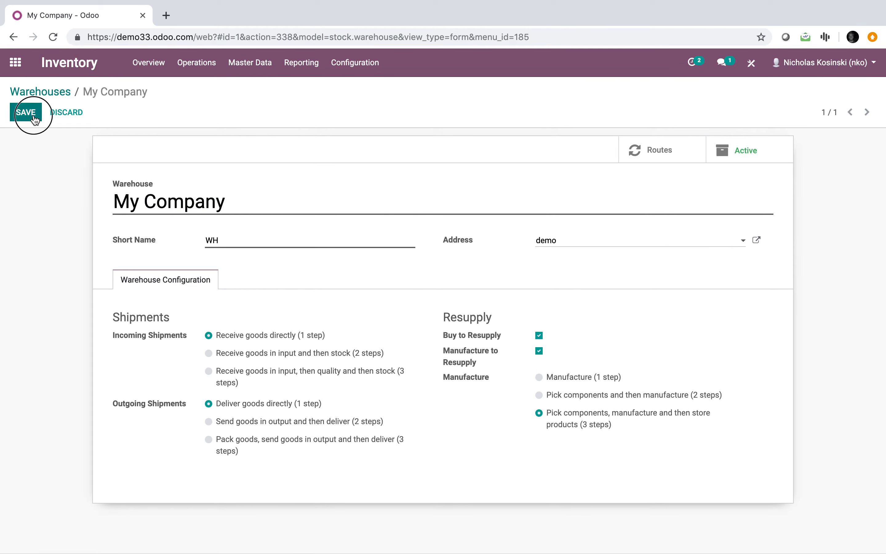
Create and save a manufacturing order for 1 unit of the [123] Kit product in the Manufacturing app.
click(9, 64)
text(manuf)
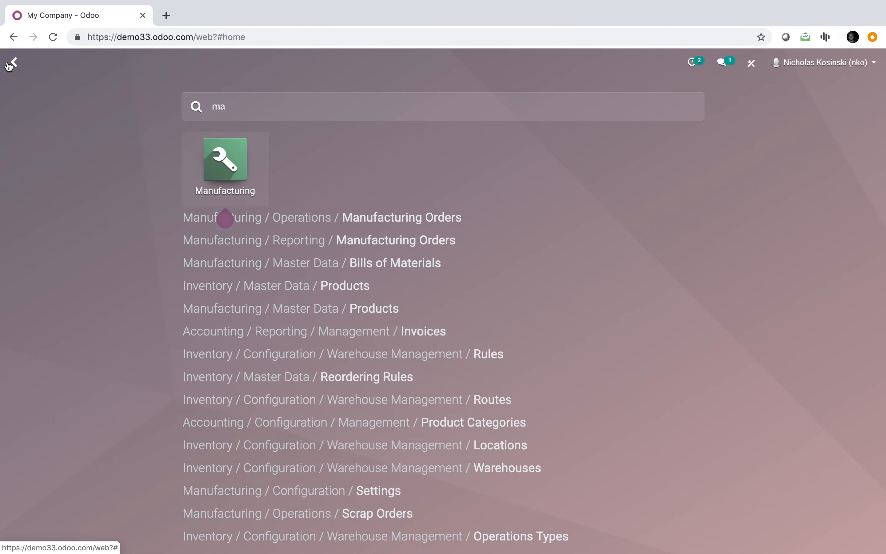
key(Return)
click(30, 114)
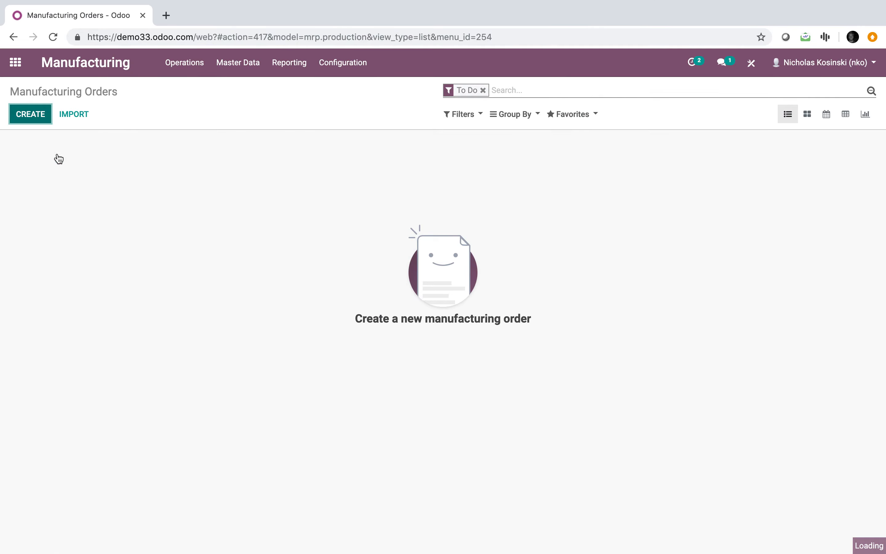
click(271, 221)
click(263, 237)
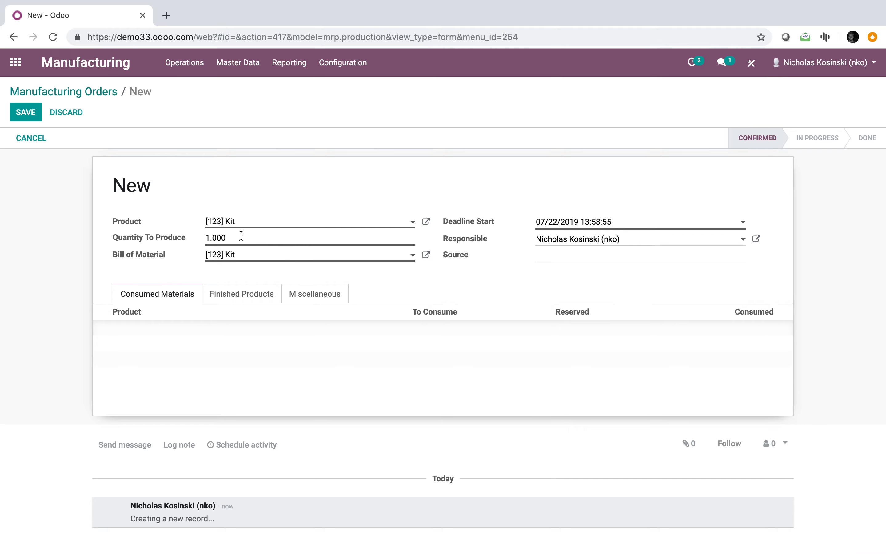
click(32, 115)
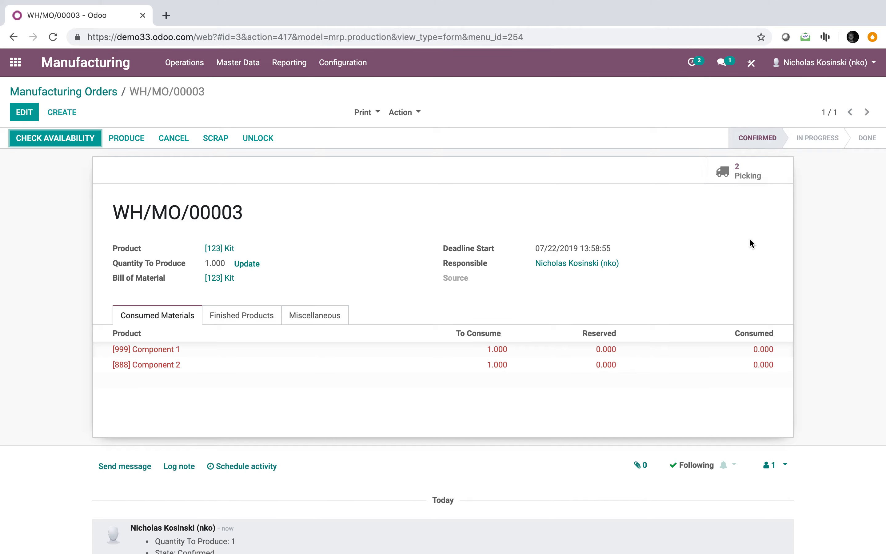
Examine the order's two transfers, checking component availability on WH/PC/00001 and viewing the locations on WH/SFP/00001.
click(737, 179)
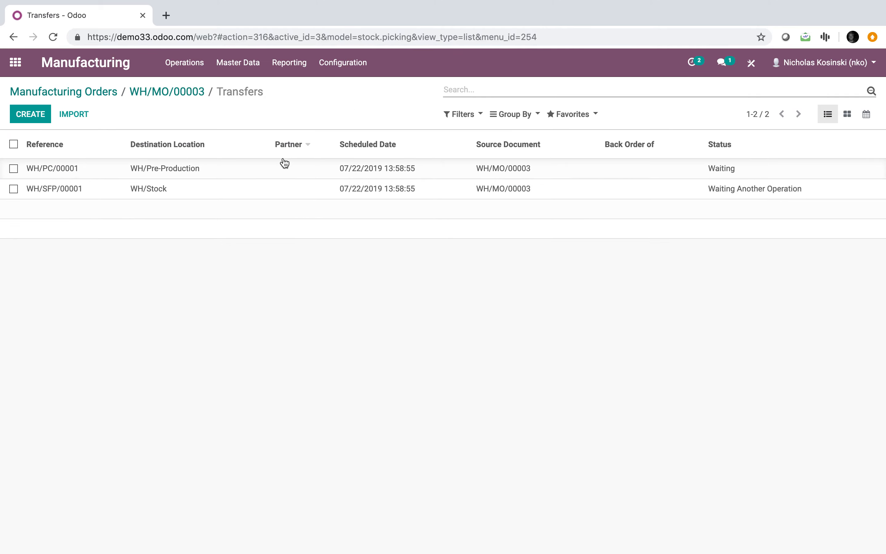
click(278, 171)
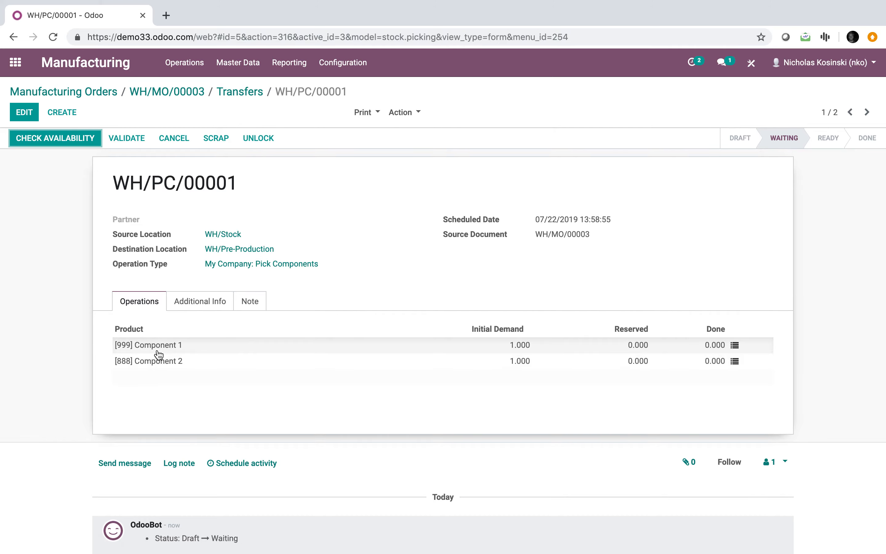
click(49, 138)
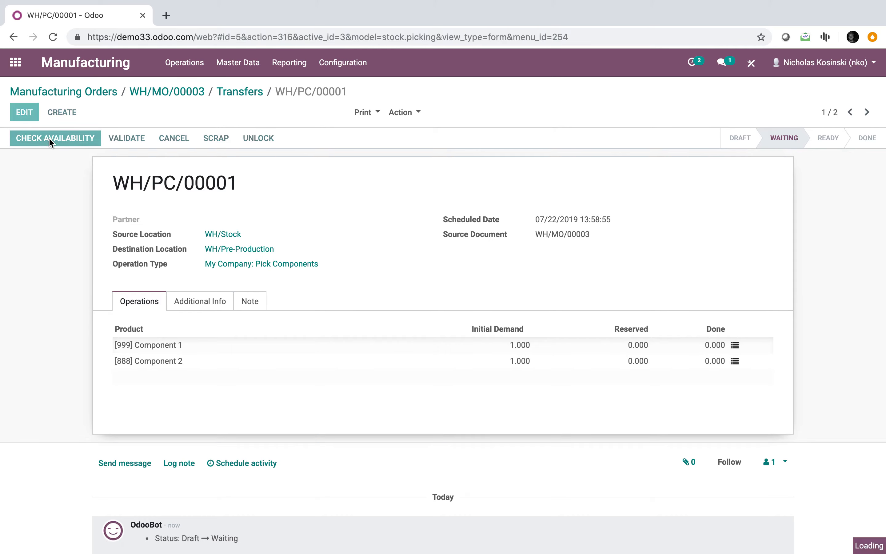
click(73, 140)
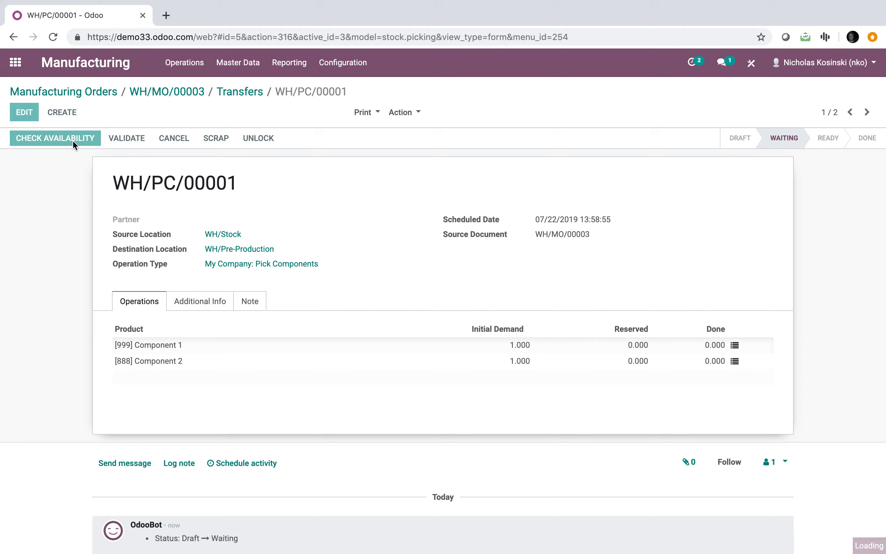
click(226, 92)
click(320, 186)
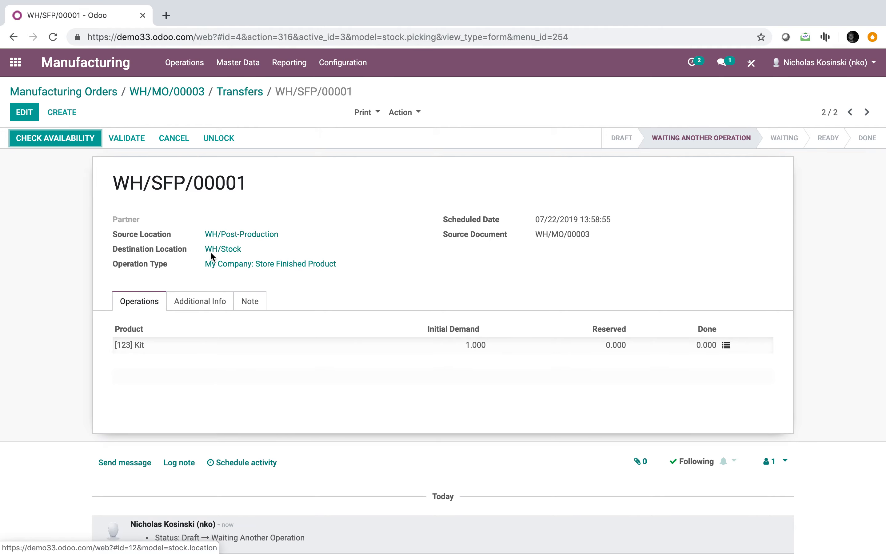
Run the scheduler from the Inventory app to trigger the reordering rules for the missing components.
click(15, 62)
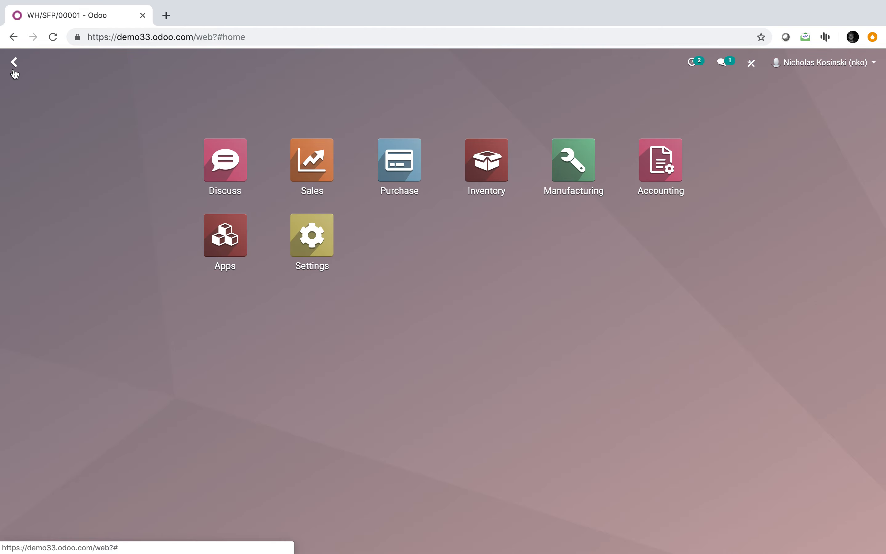
text(inv)
click(197, 62)
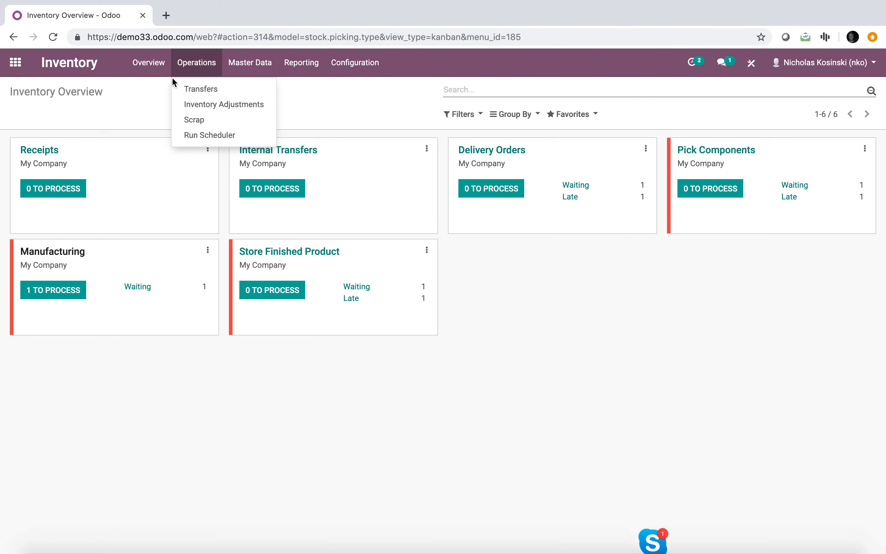
click(191, 134)
click(210, 169)
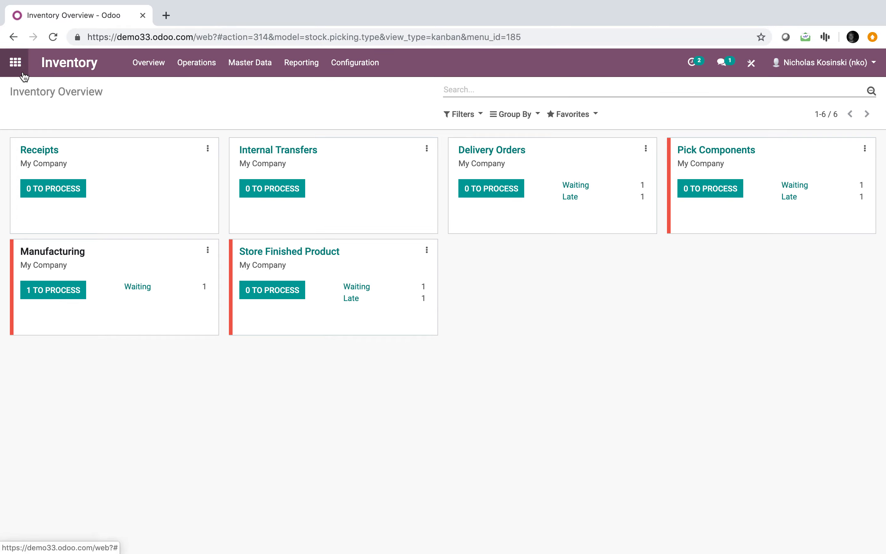
Switch to the Purchase app and open request for quotation PO00002 for Vendor X.
click(15, 64)
text(man)
click(16, 73)
click(16, 73)
text(purcha)
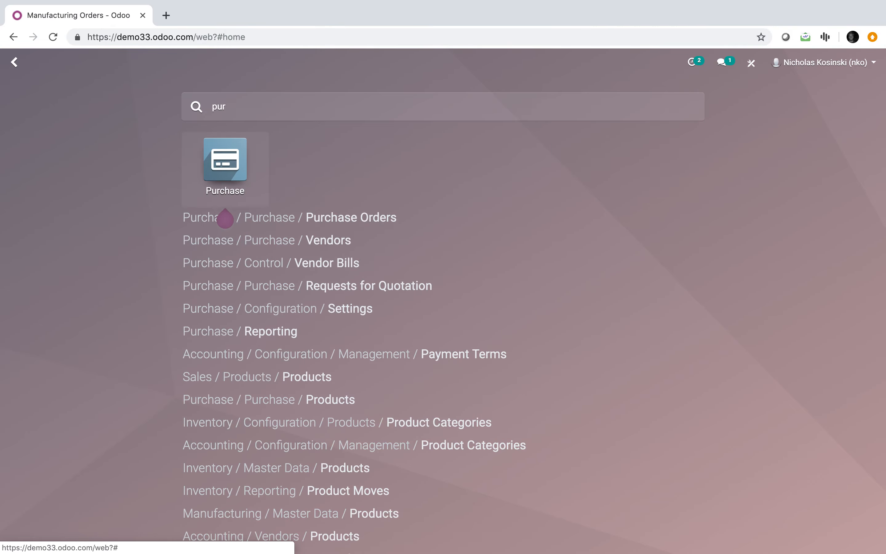
key(Return)
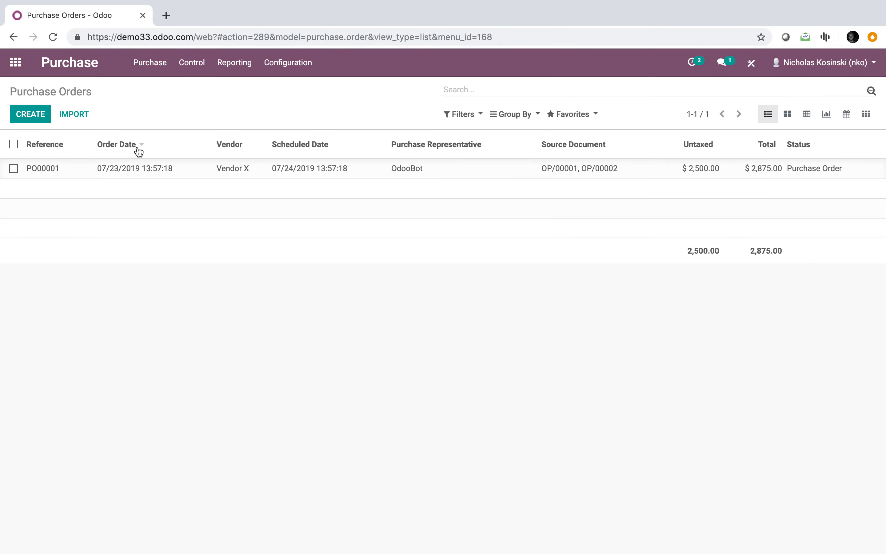
click(160, 70)
click(158, 89)
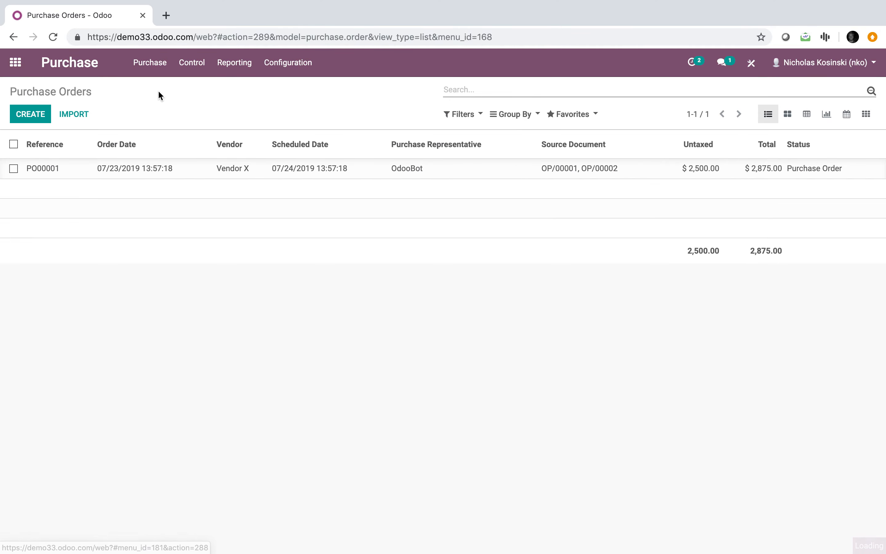
click(258, 172)
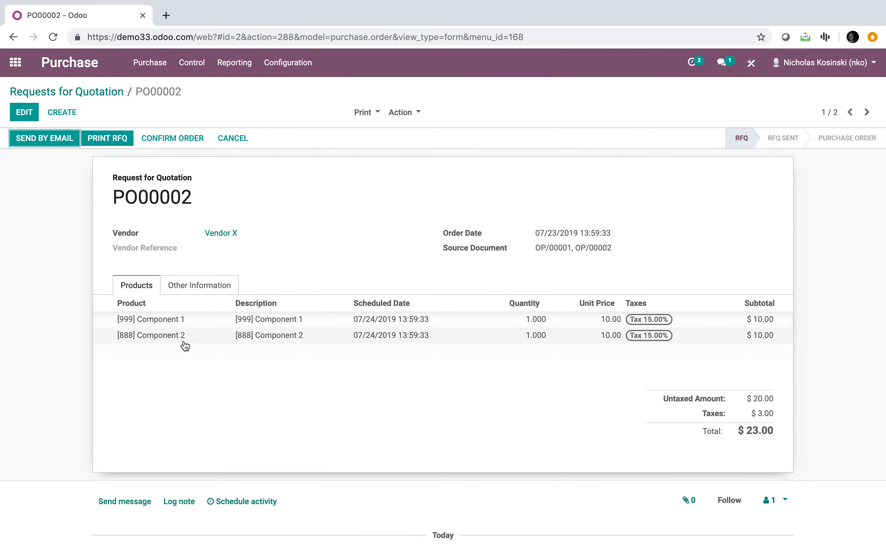
Confirm the purchase order for Component 1 and Component 2 and validate the full receipt of its products.
click(169, 140)
click(48, 138)
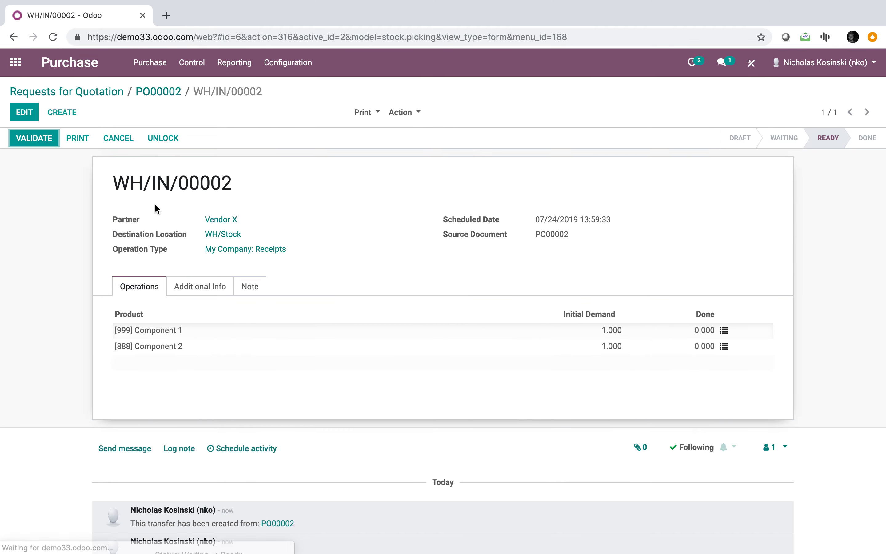
click(32, 140)
click(177, 180)
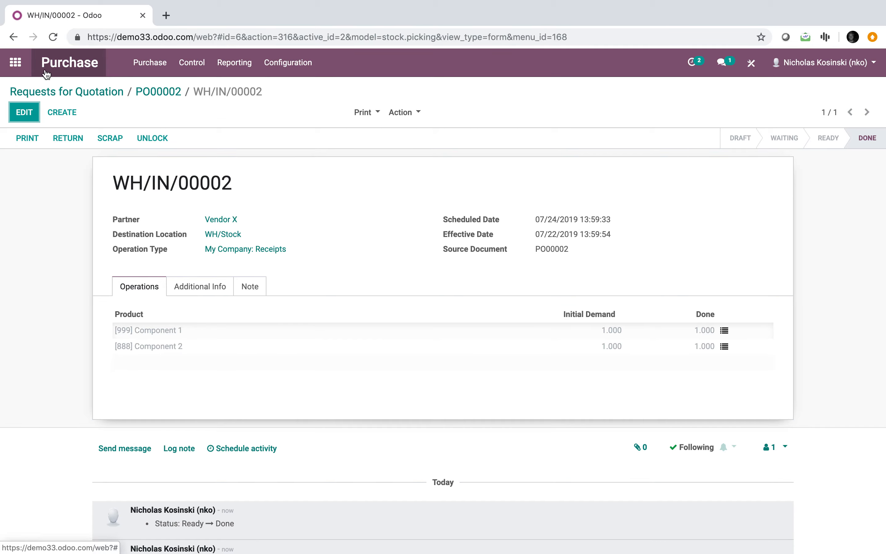
Return to the Inventory app and run the scheduler again to reserve the received components.
click(16, 62)
text(inven)
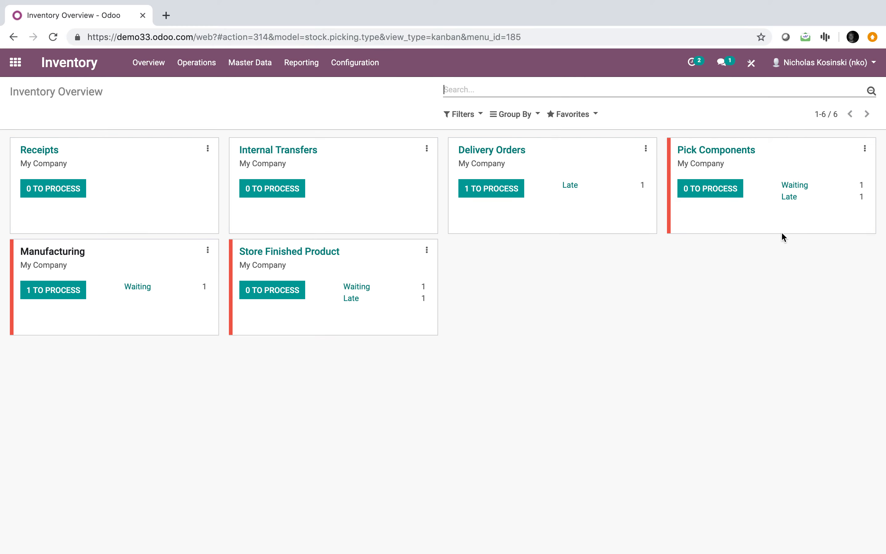
click(209, 68)
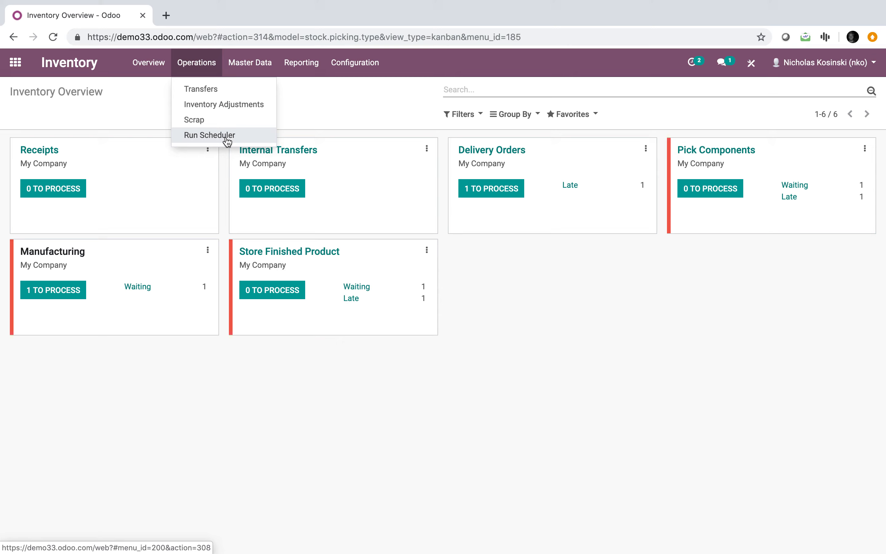
click(226, 135)
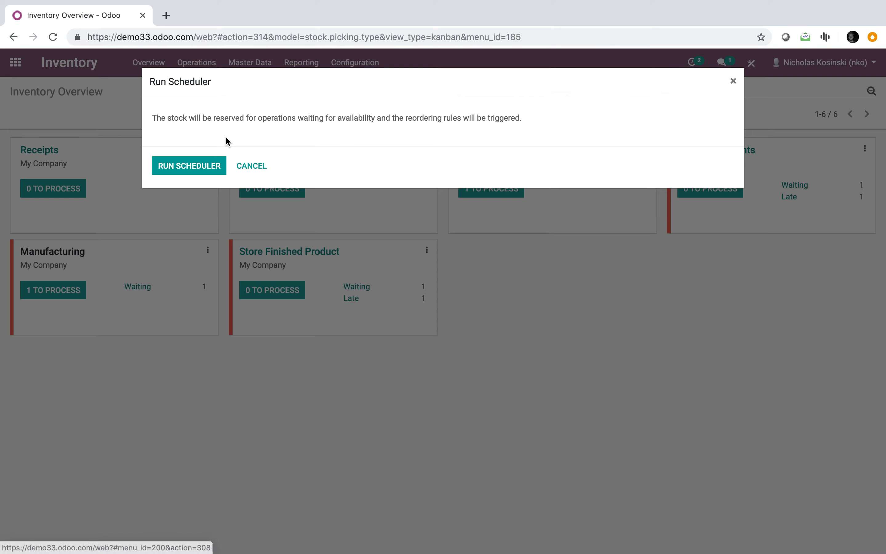
click(208, 165)
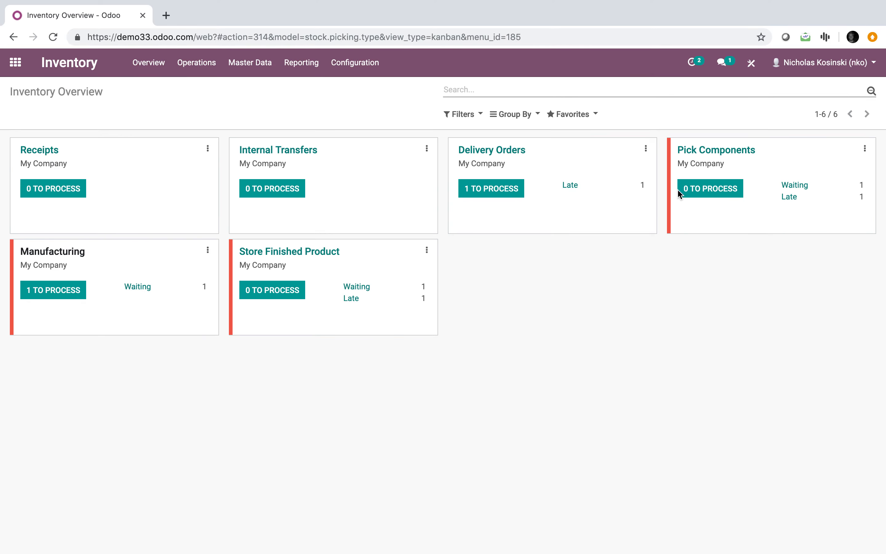
Open the ready Pick Components transfer WH/PC/00001 and validate it as an immediate transfer of all reserved quantities.
click(698, 193)
click(852, 45)
click(721, 188)
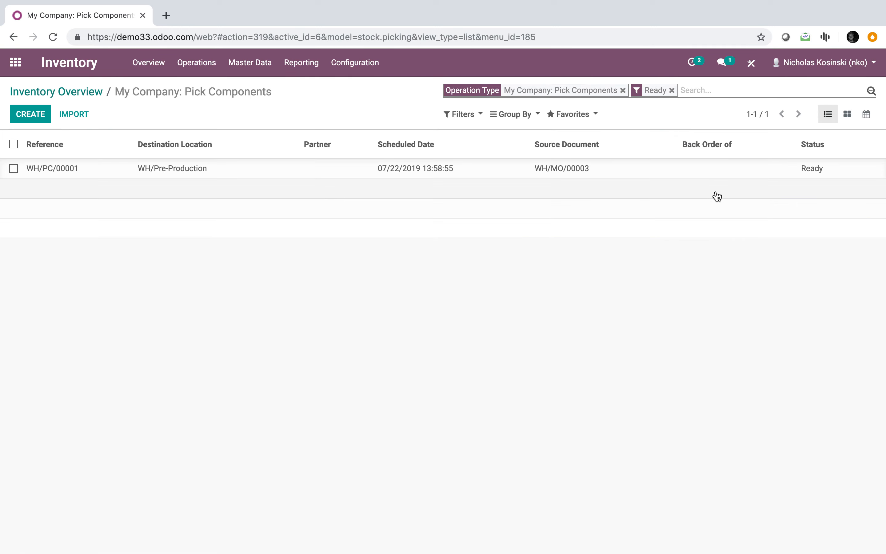
click(575, 172)
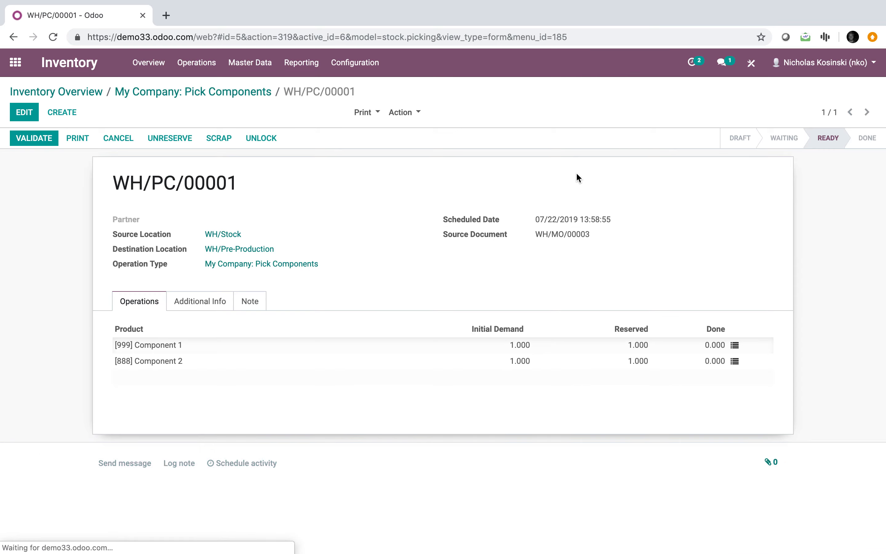
click(41, 145)
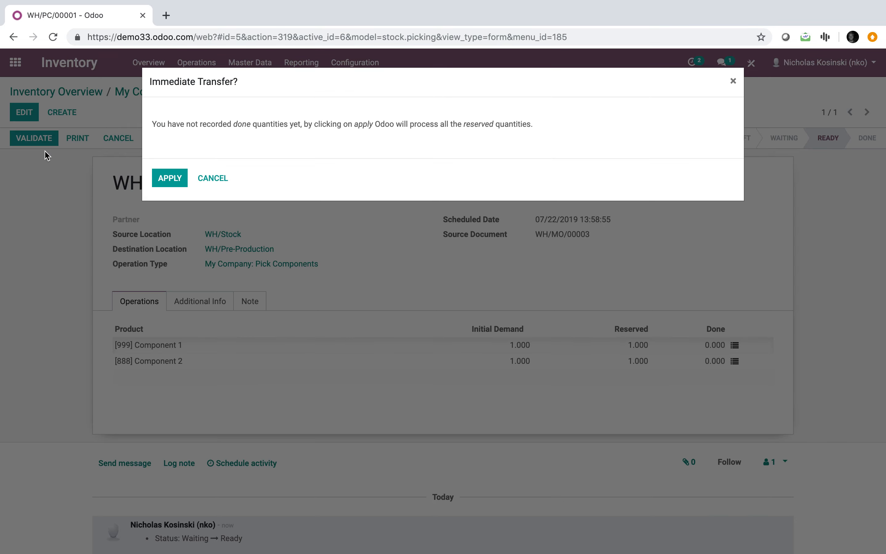
click(200, 178)
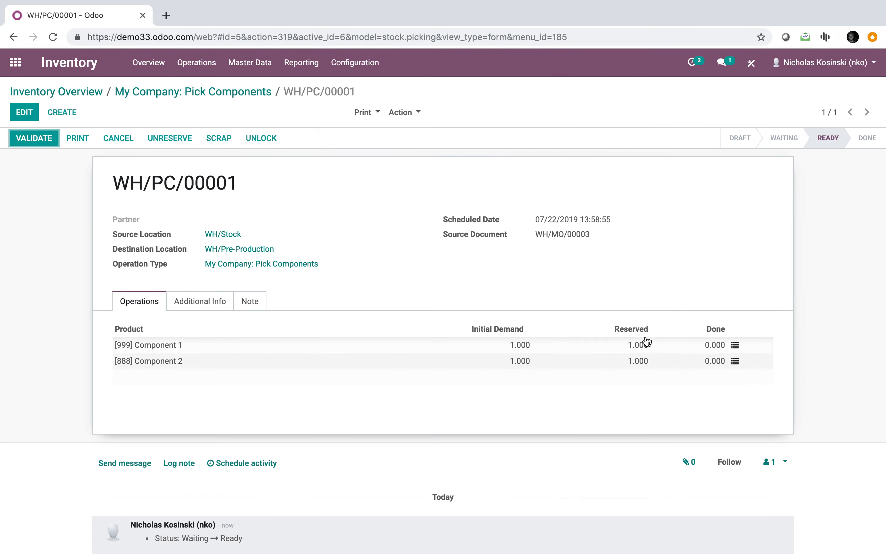
click(44, 145)
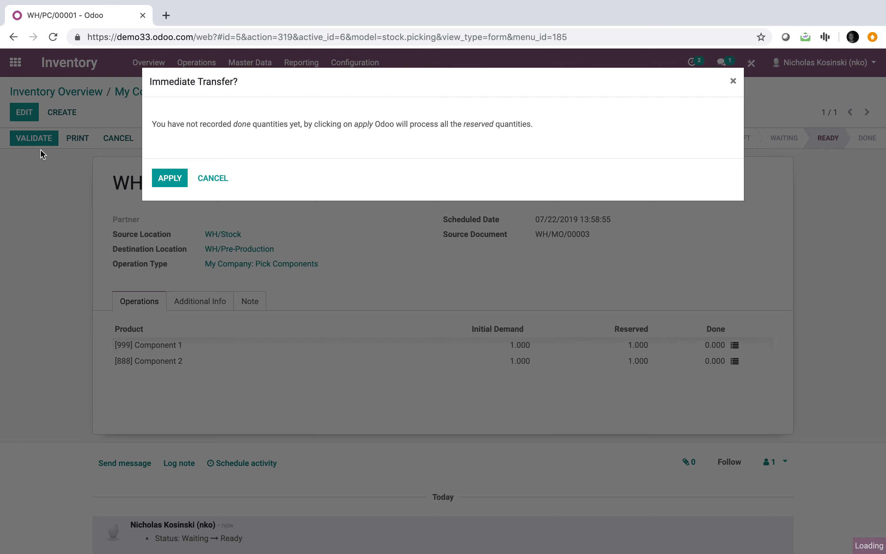
click(175, 176)
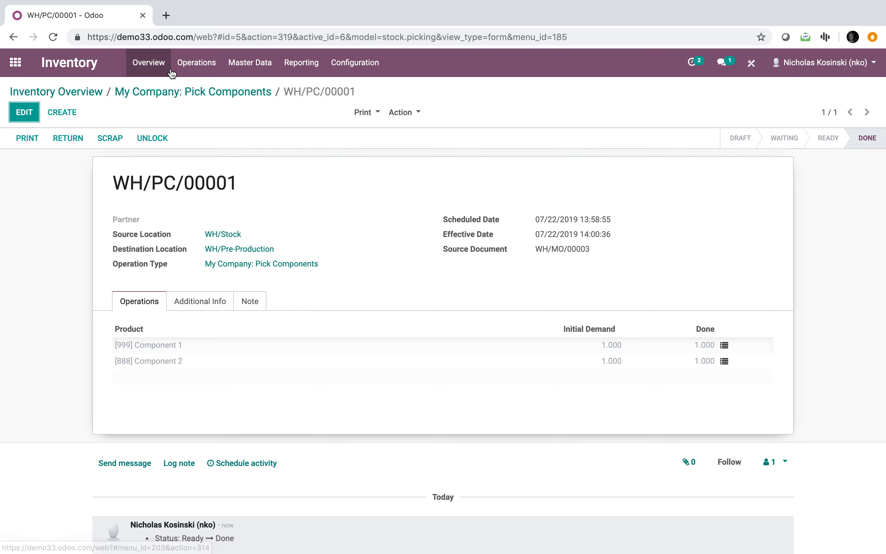
Open manufacturing order WH/MO/00003 in the Manufacturing app, record production of 1 Kit and mark the order as done.
click(15, 62)
text(man)
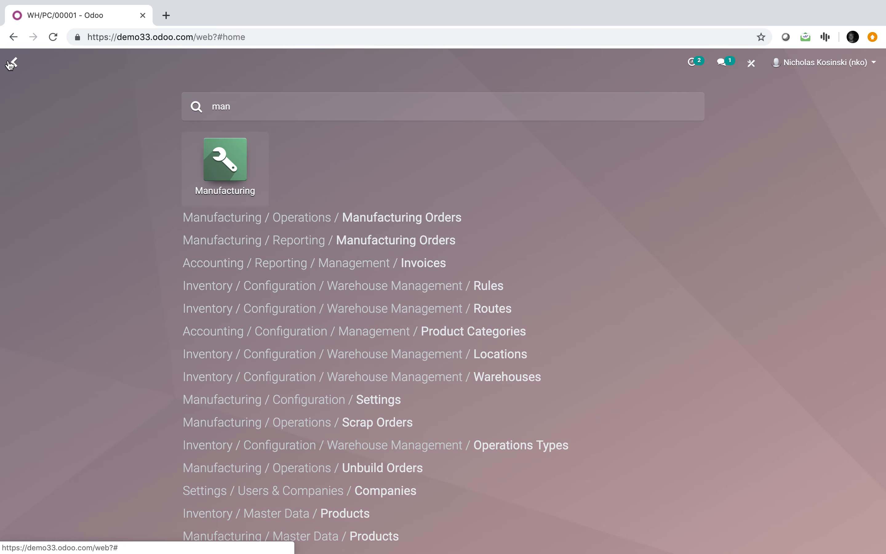
key(Return)
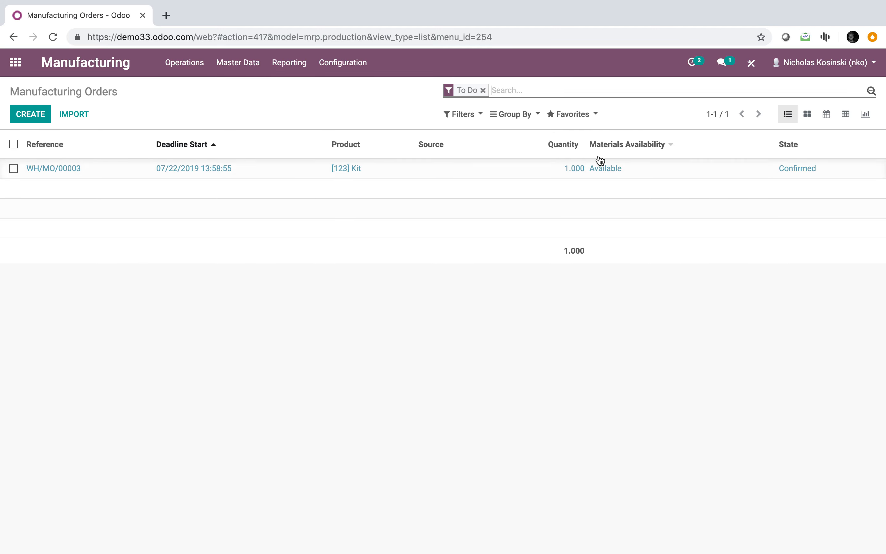
click(441, 170)
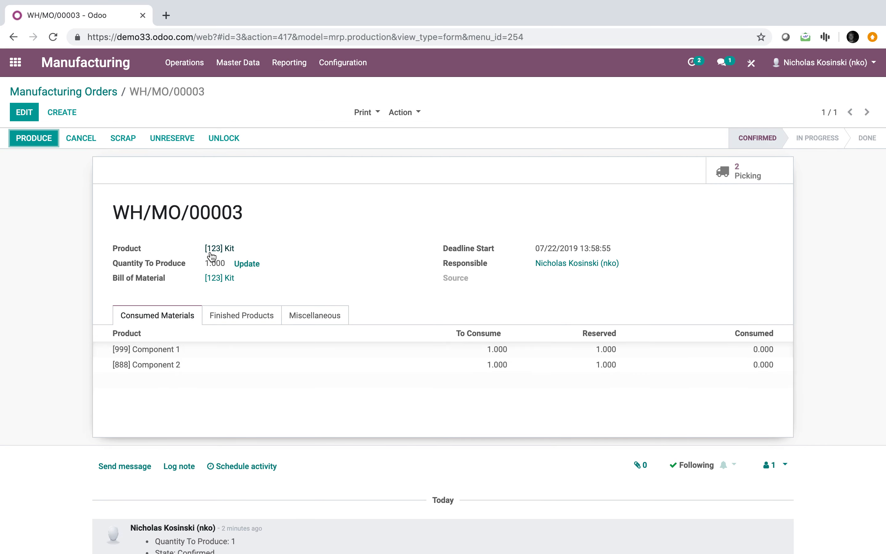
click(44, 140)
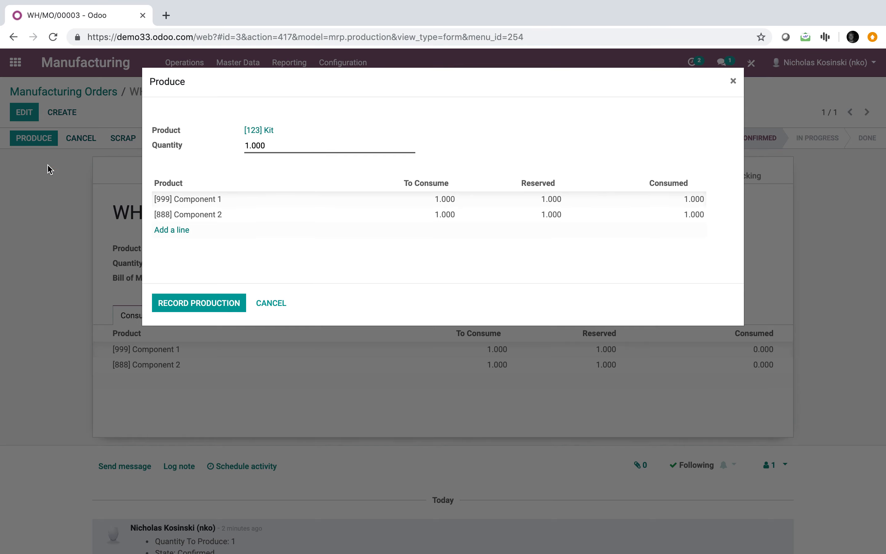
click(174, 300)
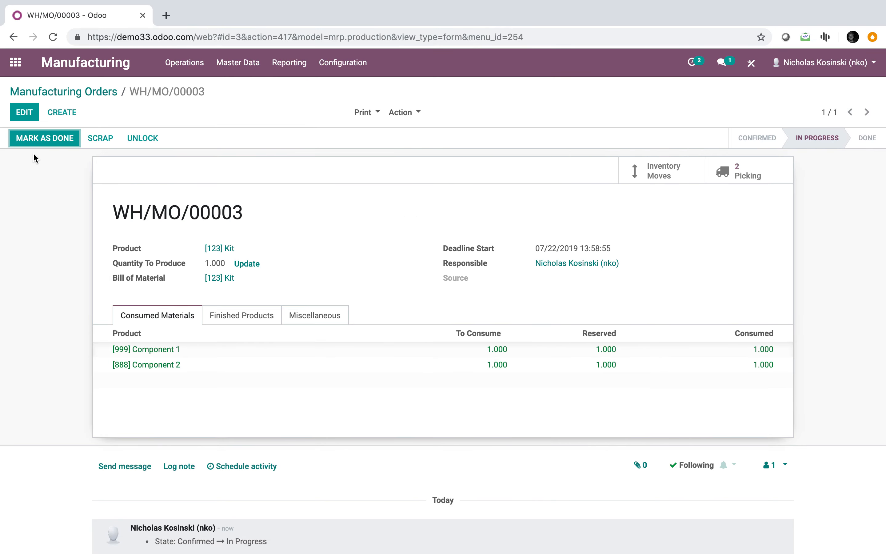
click(35, 144)
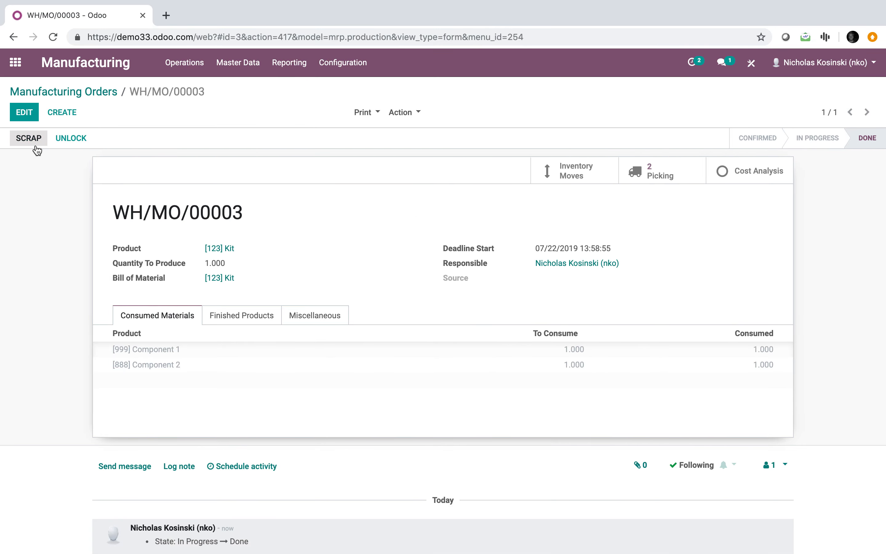
In the Inventory app, open the Store Finished Product transfer for the Kit and validate it as an immediate transfer.
click(16, 66)
text(inven)
key(Return)
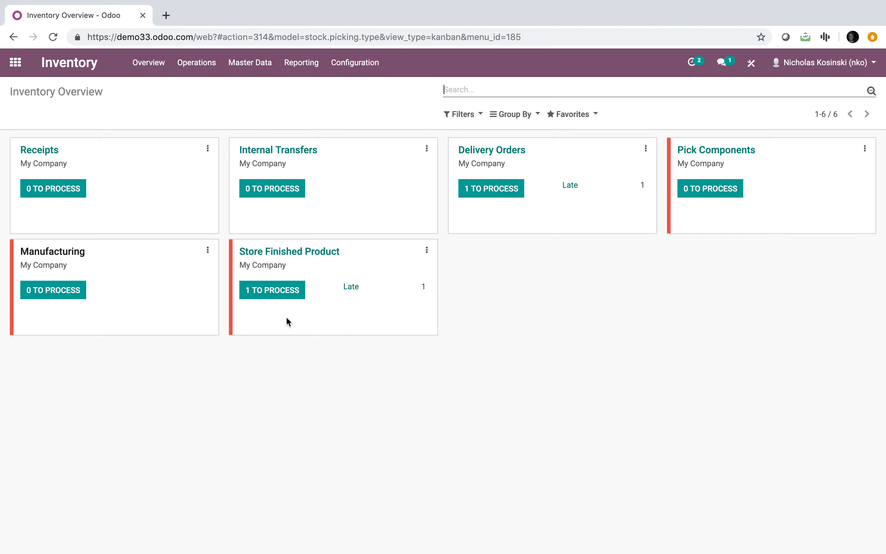
click(271, 295)
click(215, 169)
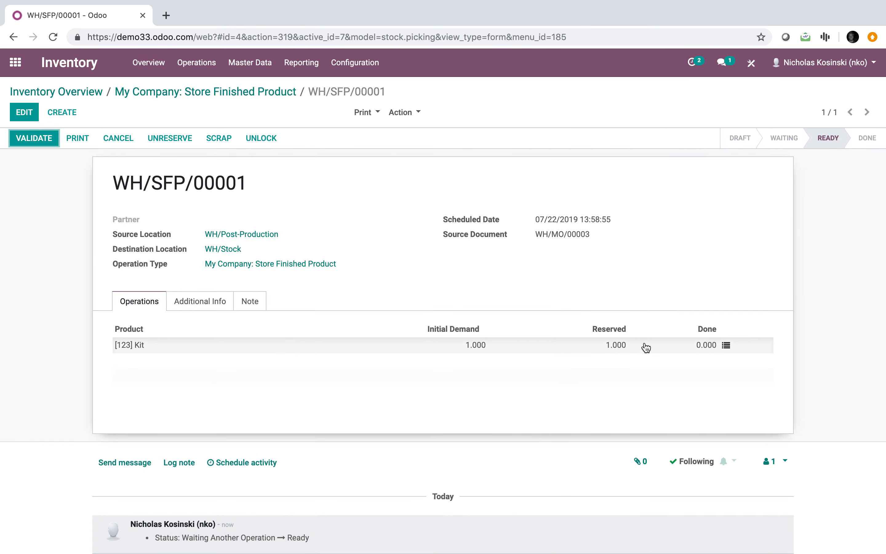
click(39, 136)
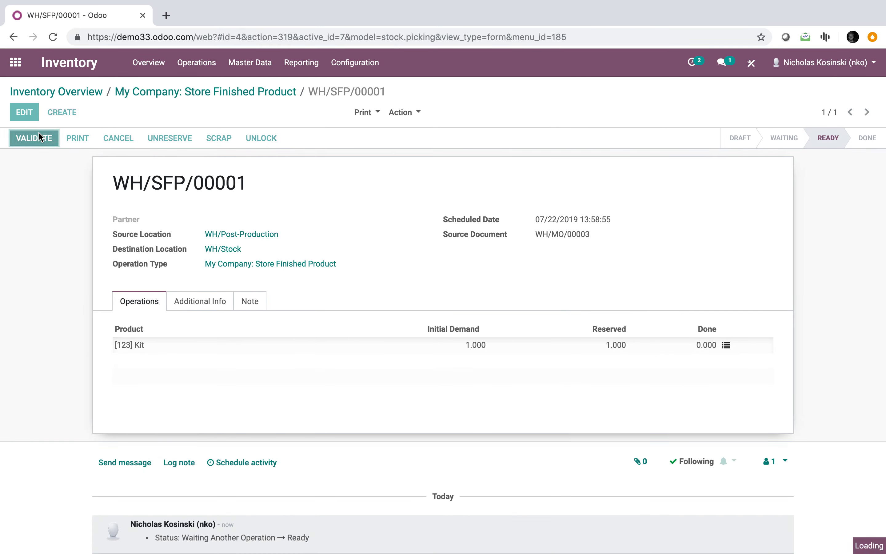
click(183, 180)
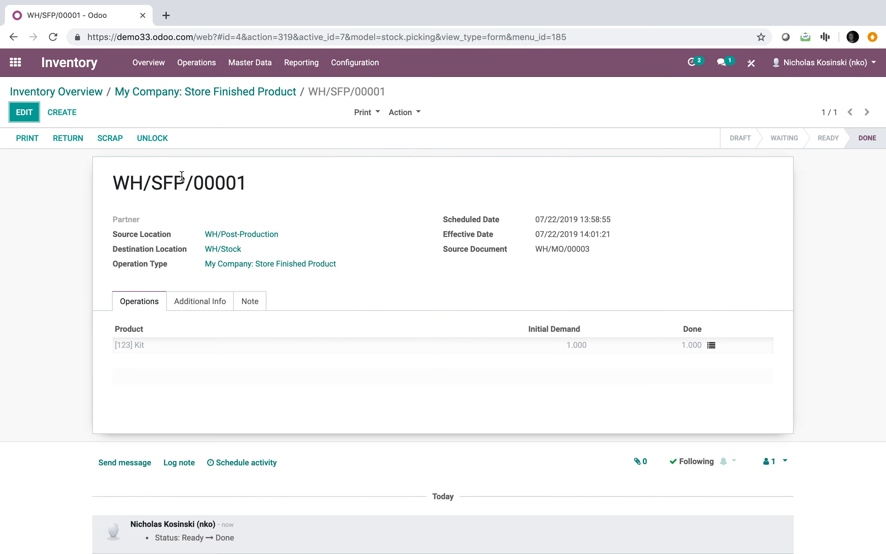
Retrieve the current inventory report and expand the Kit group down to its WH/Stock location to examine its quantities.
click(301, 62)
click(296, 103)
click(247, 207)
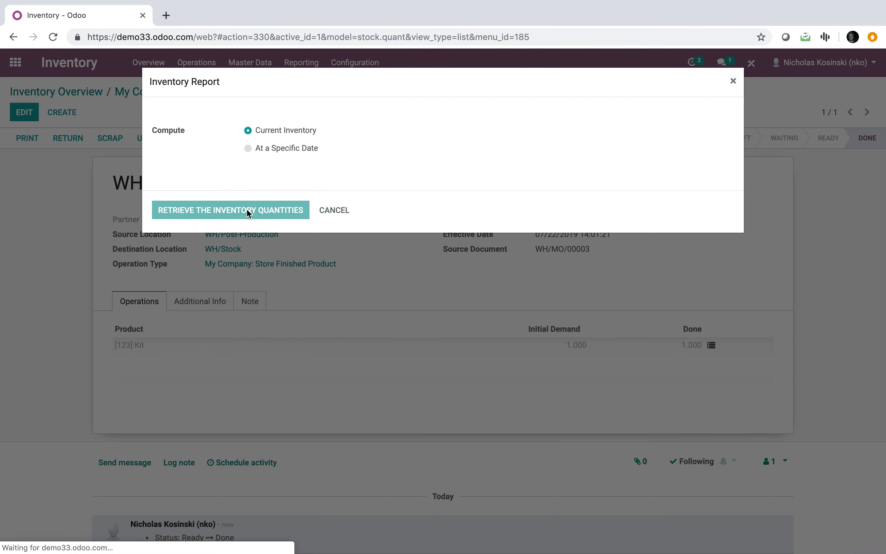
click(405, 188)
click(412, 202)
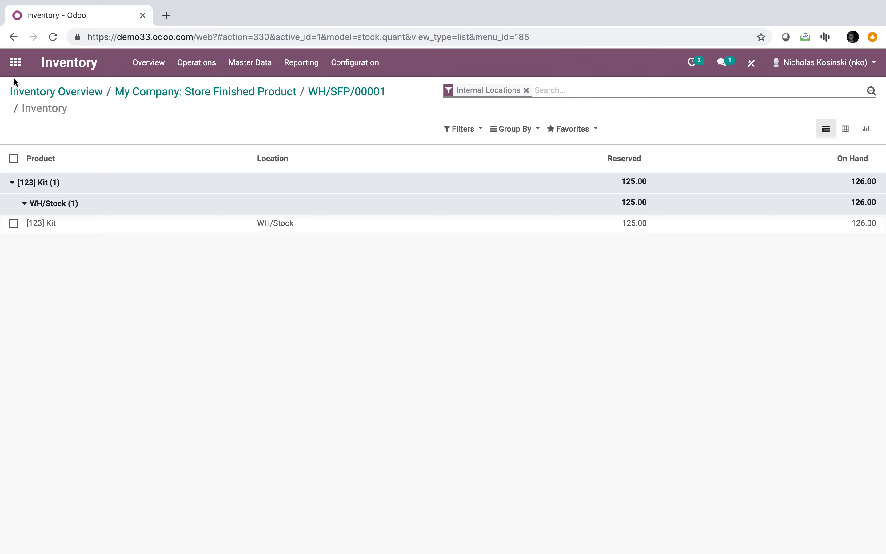
Open the sales order for 125 Kits and examine the reservation on its linked delivery order, then return to the app overview.
click(15, 62)
text(order)
key(Return)
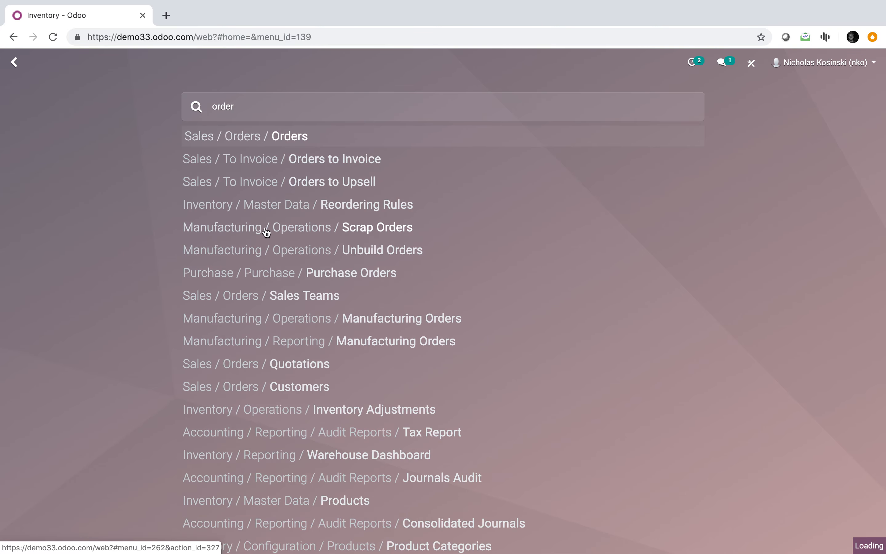
click(175, 168)
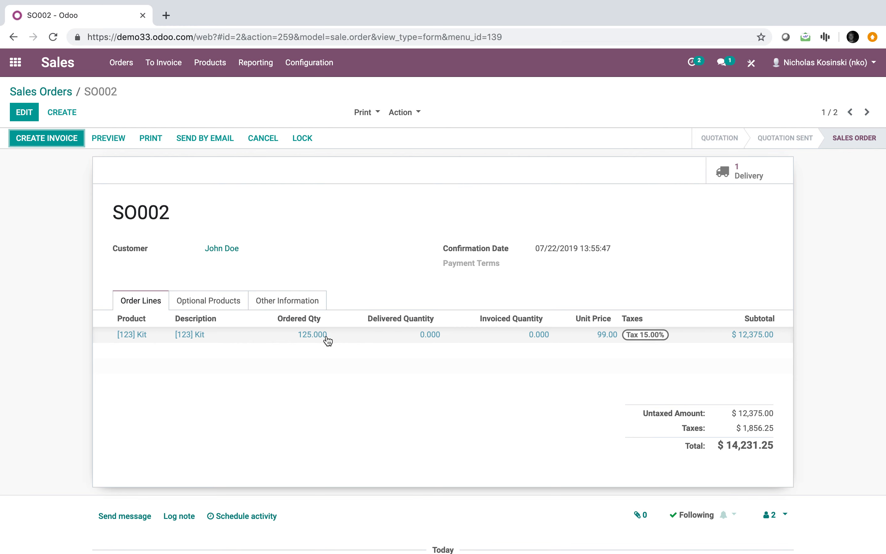
click(775, 161)
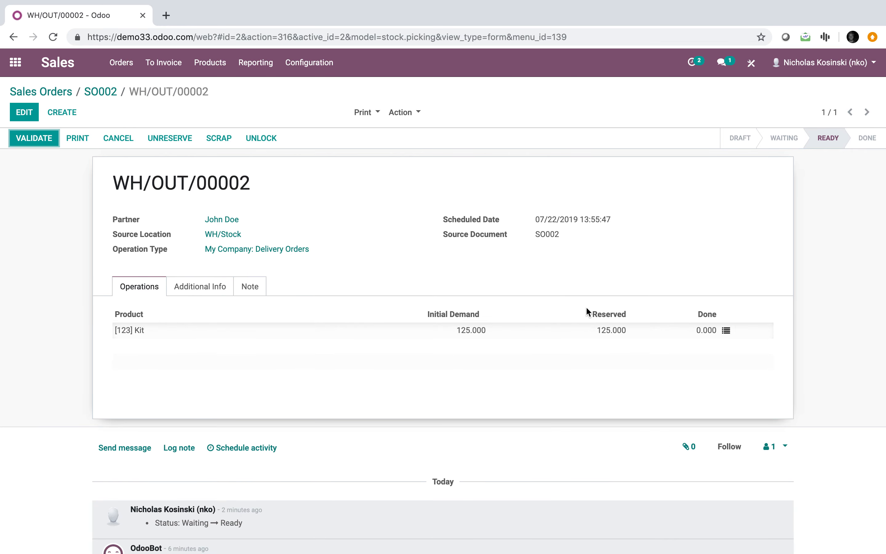
click(28, 73)
mouse_move(56, 3)
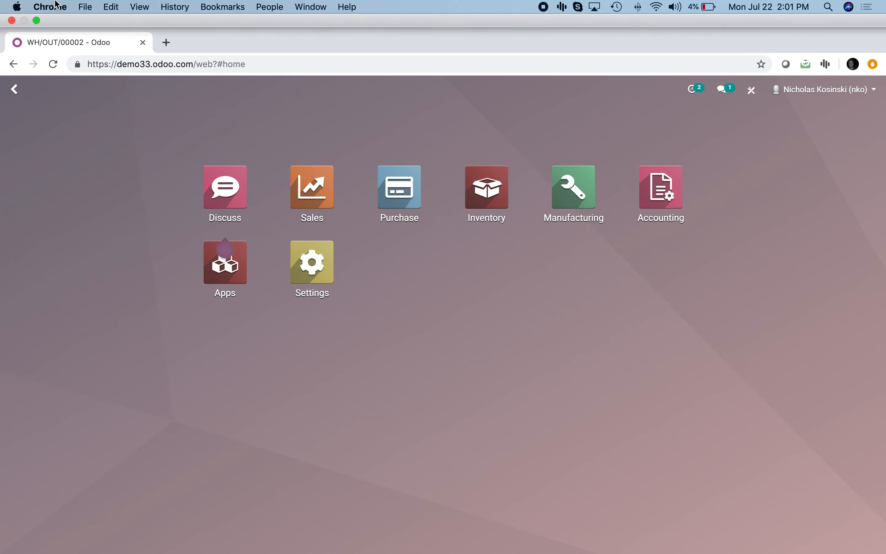